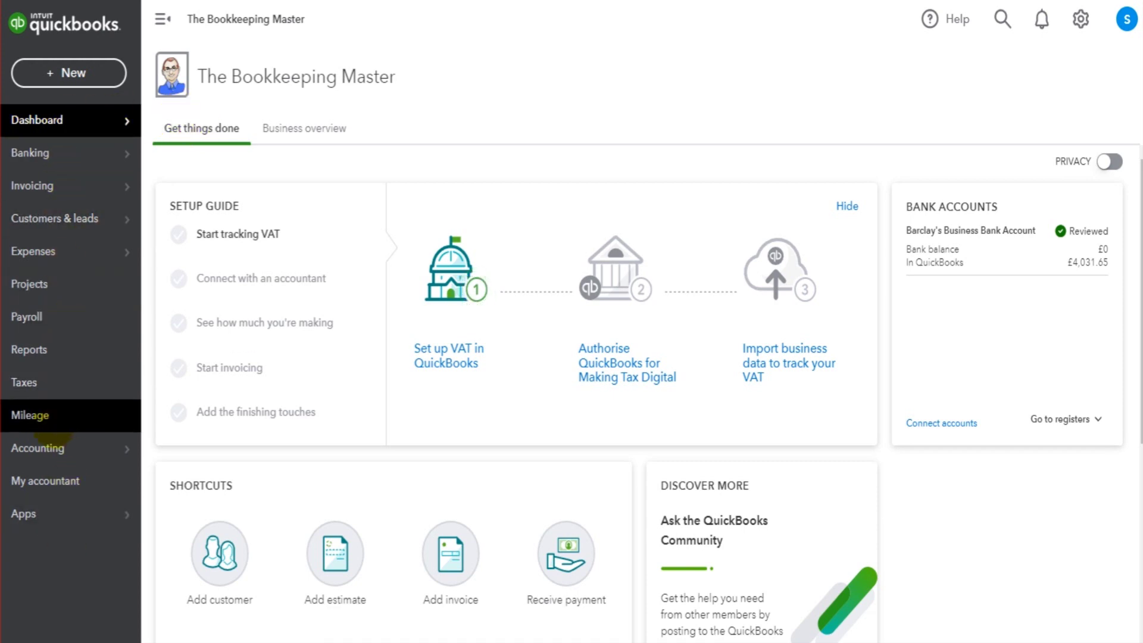
# Open the Mileage page from the left navigation sidebar.
pyautogui.click(57, 416)
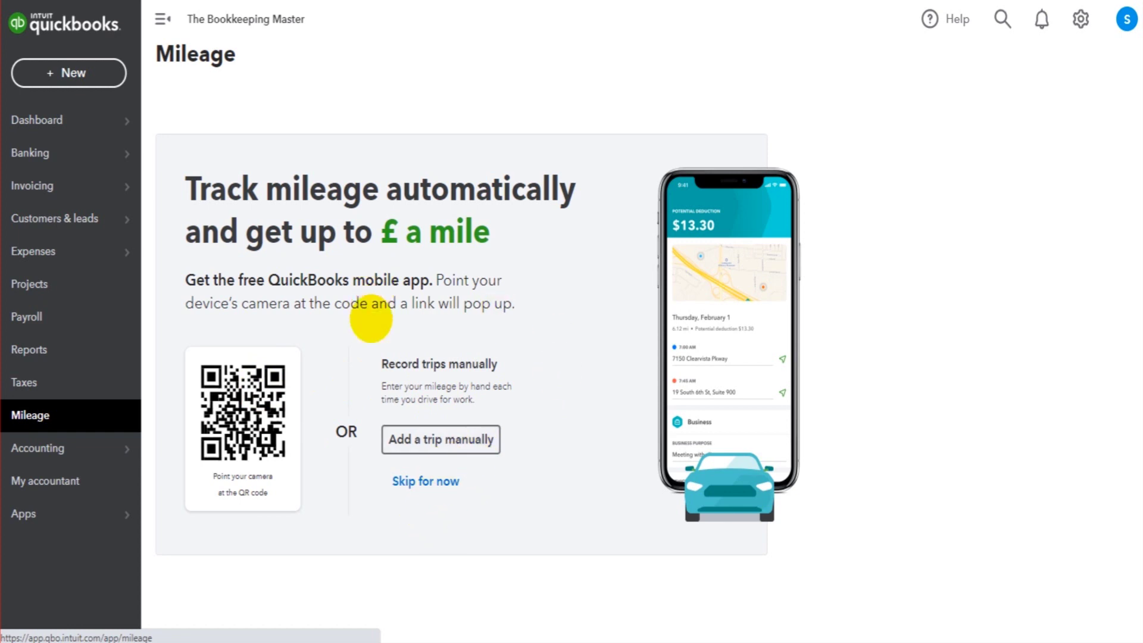
# Skip the mobile-app promotion to reach the mileage dashboard.
pyautogui.click(455, 482)
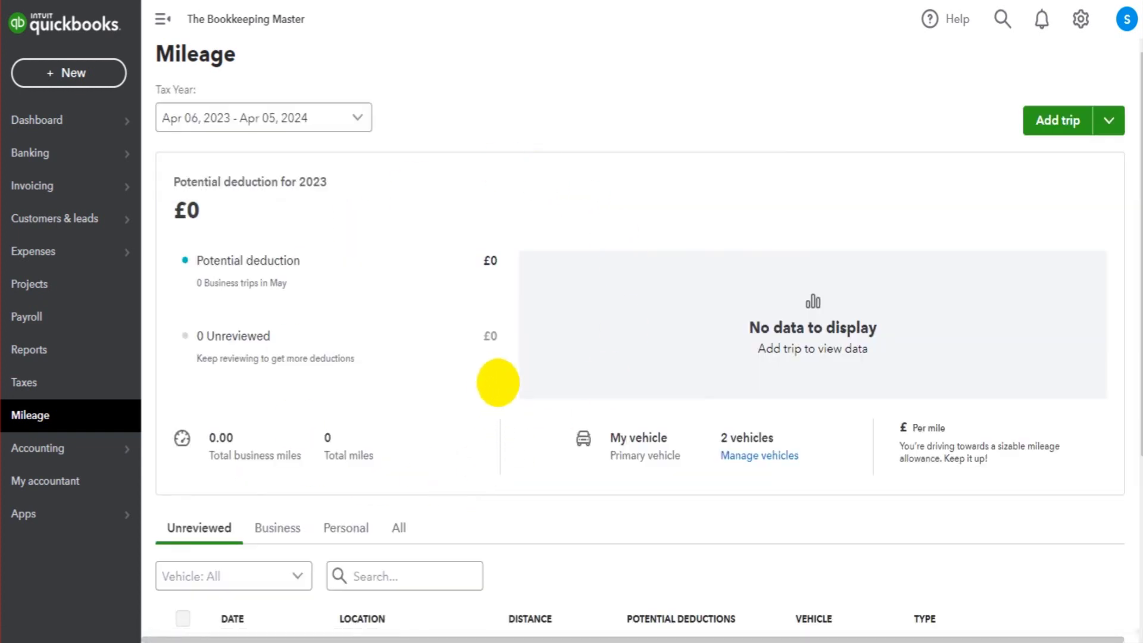
pyautogui.click(357, 115)
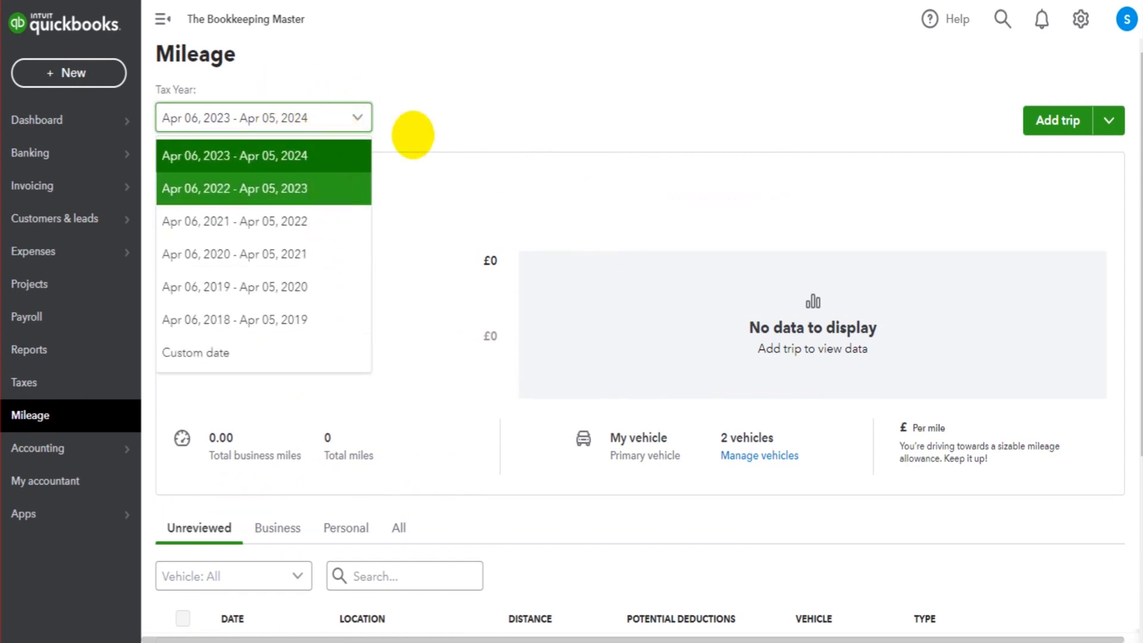
pyautogui.click(335, 179)
pyautogui.click(295, 116)
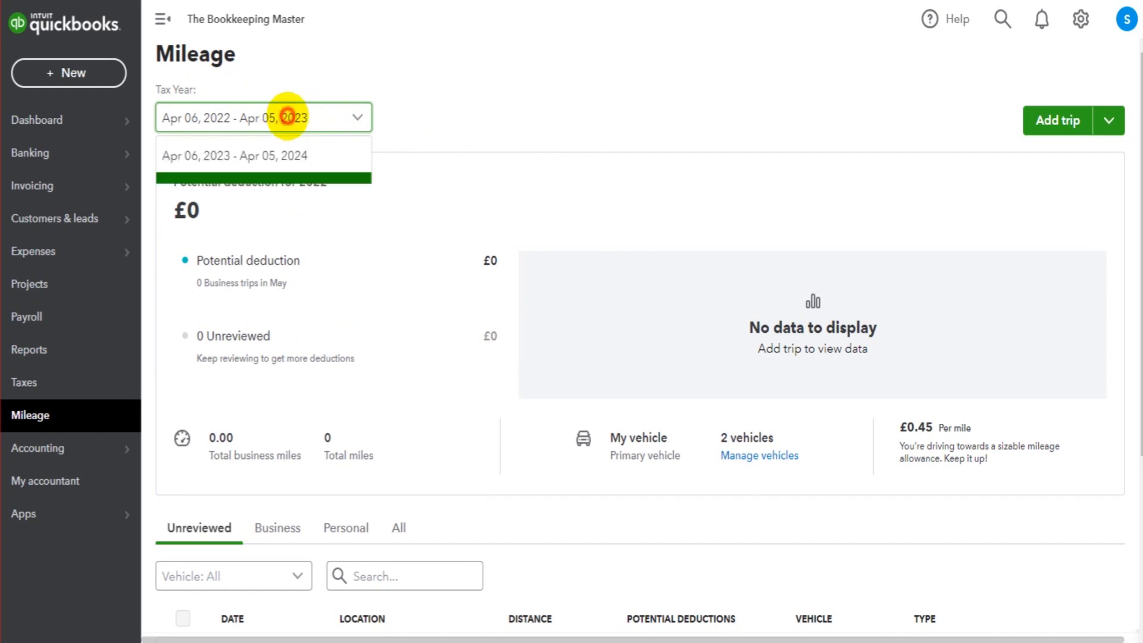
pyautogui.click(284, 152)
pyautogui.scroll(-3, 470, 191)
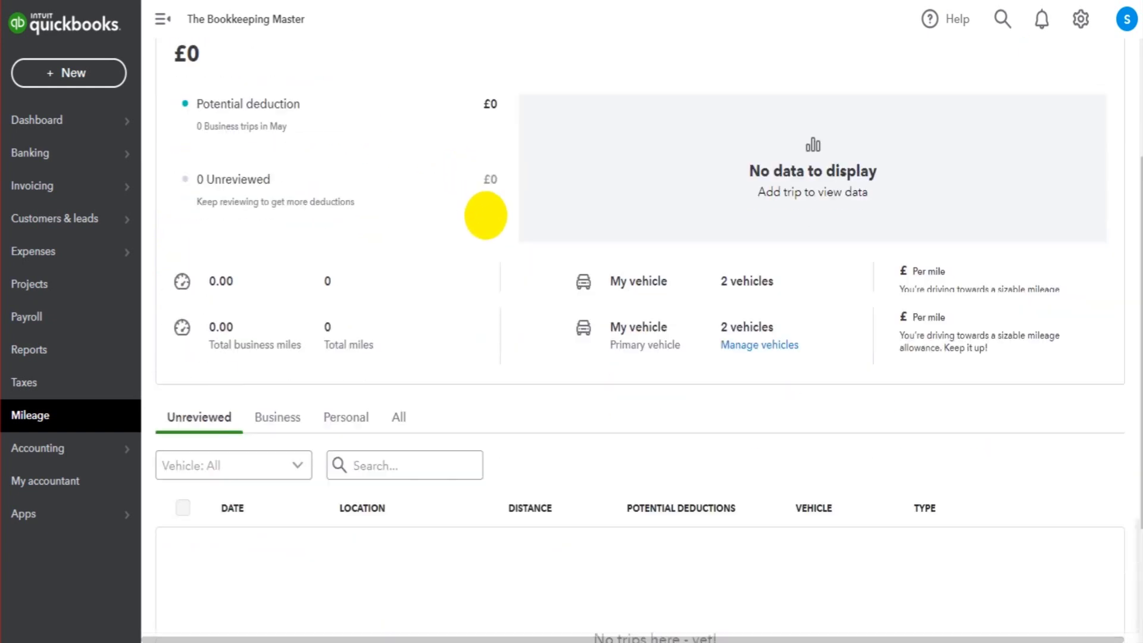
pyautogui.scroll(3, 464, 179)
pyautogui.scroll(-5, 357, 268)
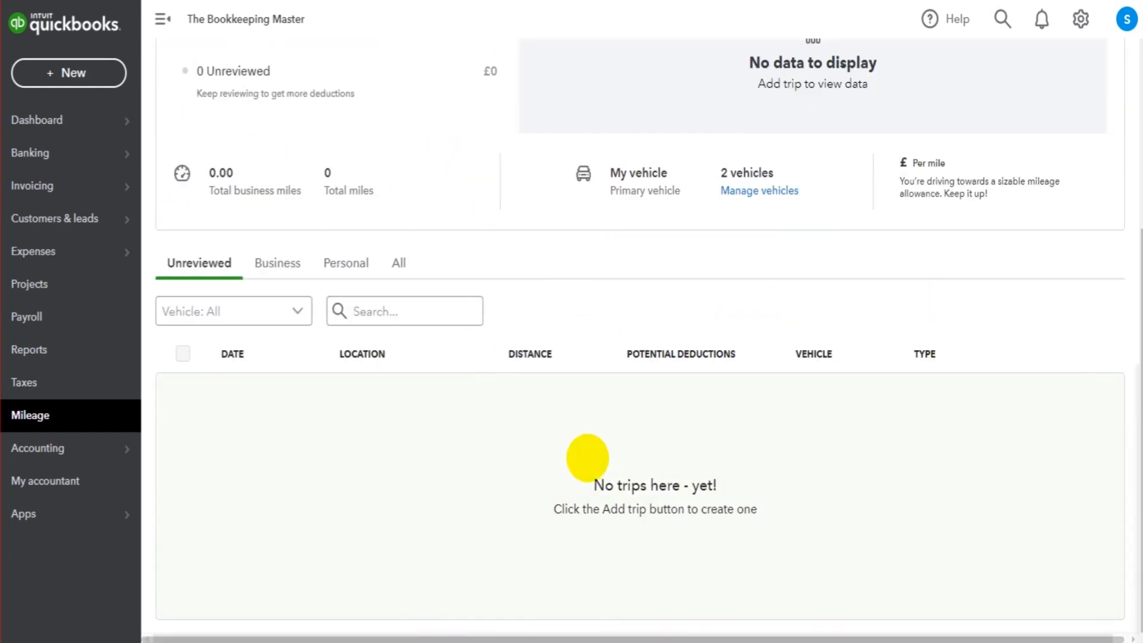
pyautogui.scroll(5, 506, 387)
pyautogui.click(325, 88)
pyautogui.click(506, 127)
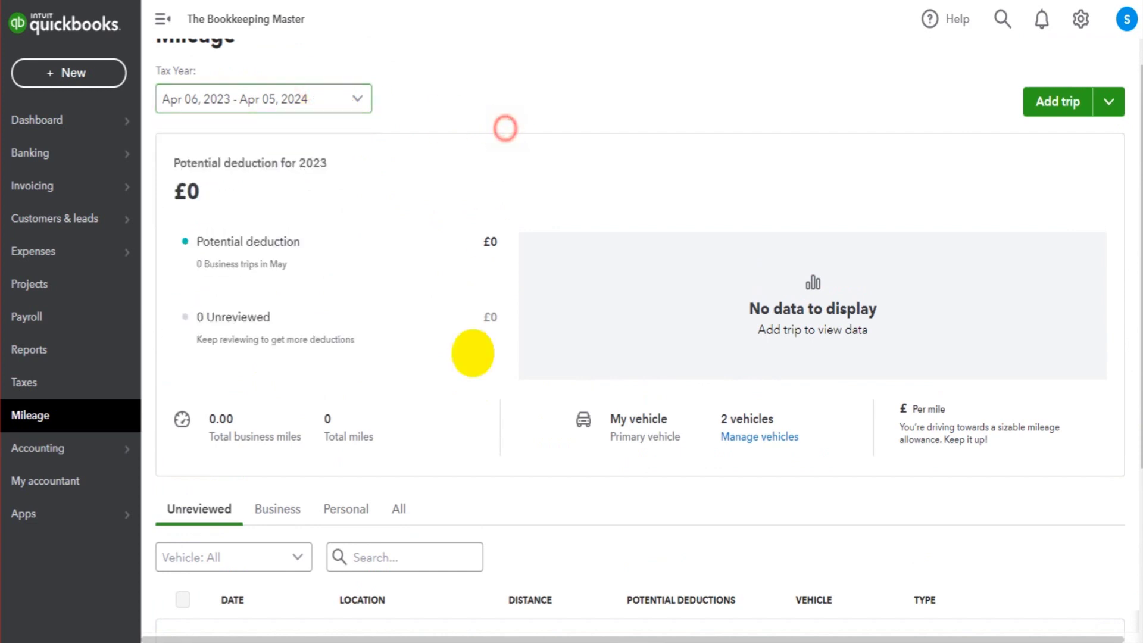
pyautogui.scroll(-4, 683, 529)
pyautogui.scroll(1, 351, 298)
pyautogui.scroll(2, 316, 89)
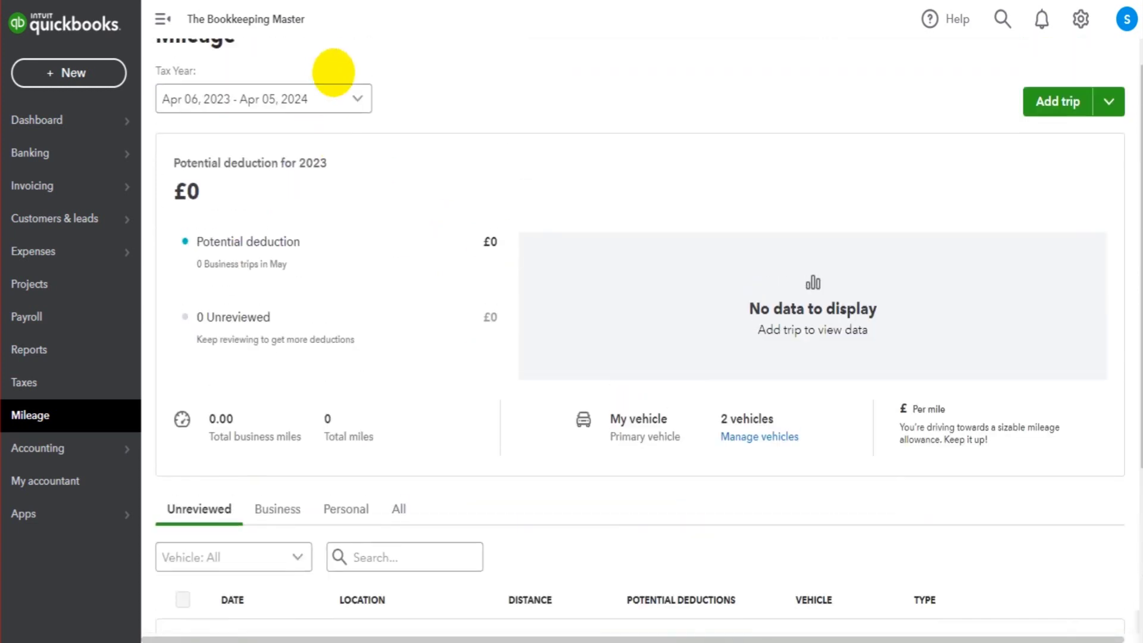
pyautogui.scroll(-4, 522, 377)
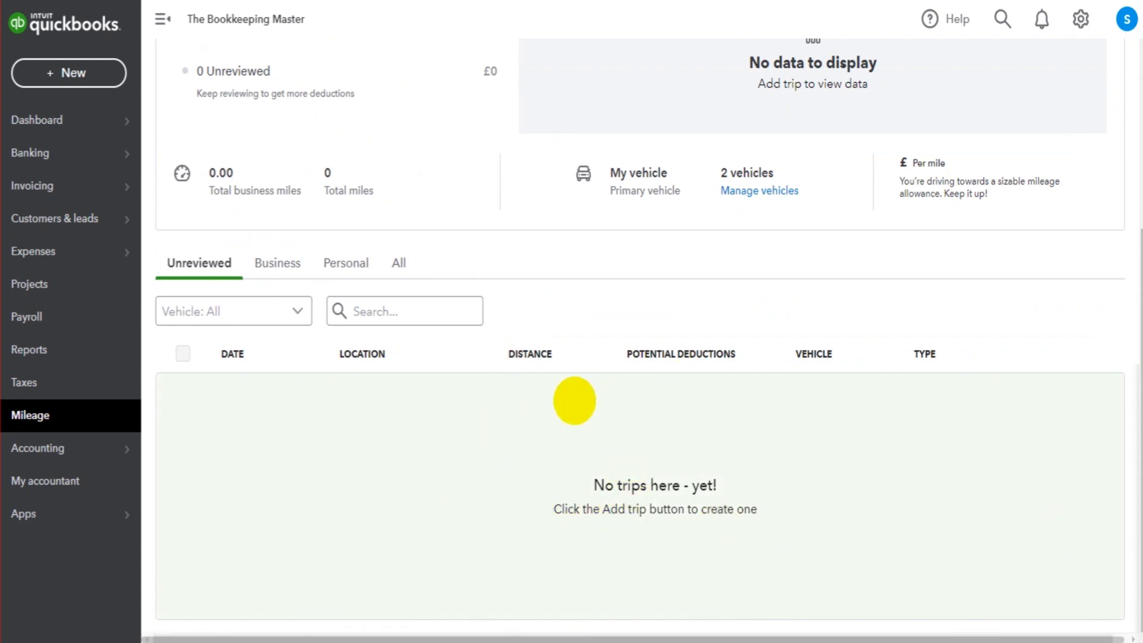
pyautogui.scroll(1, 733, 516)
pyautogui.scroll(3, 626, 462)
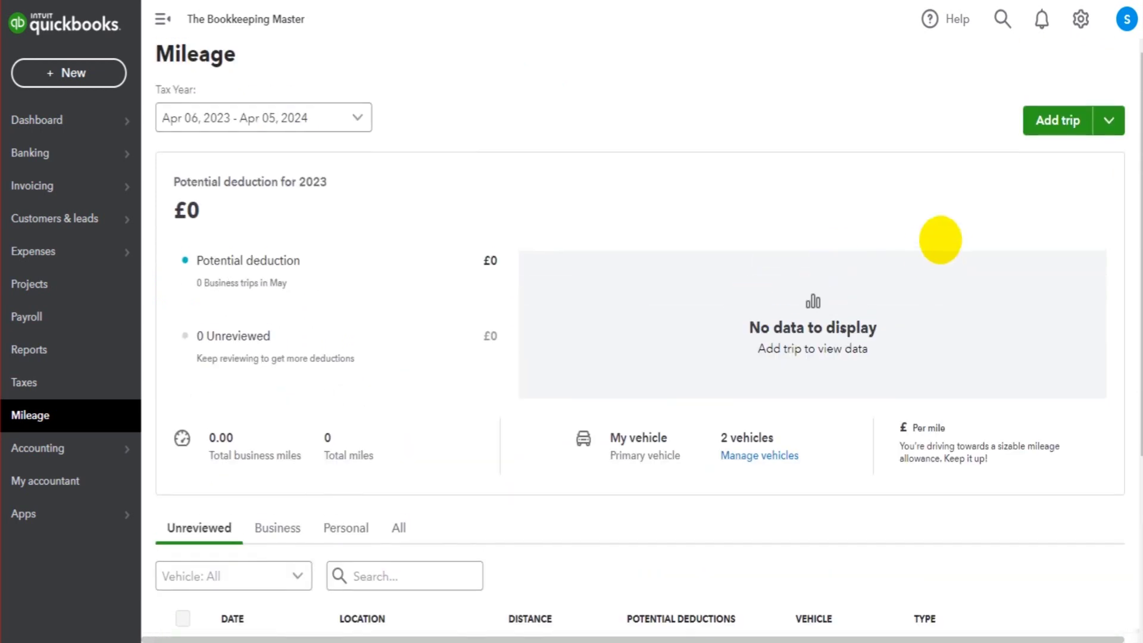
pyautogui.click(349, 117)
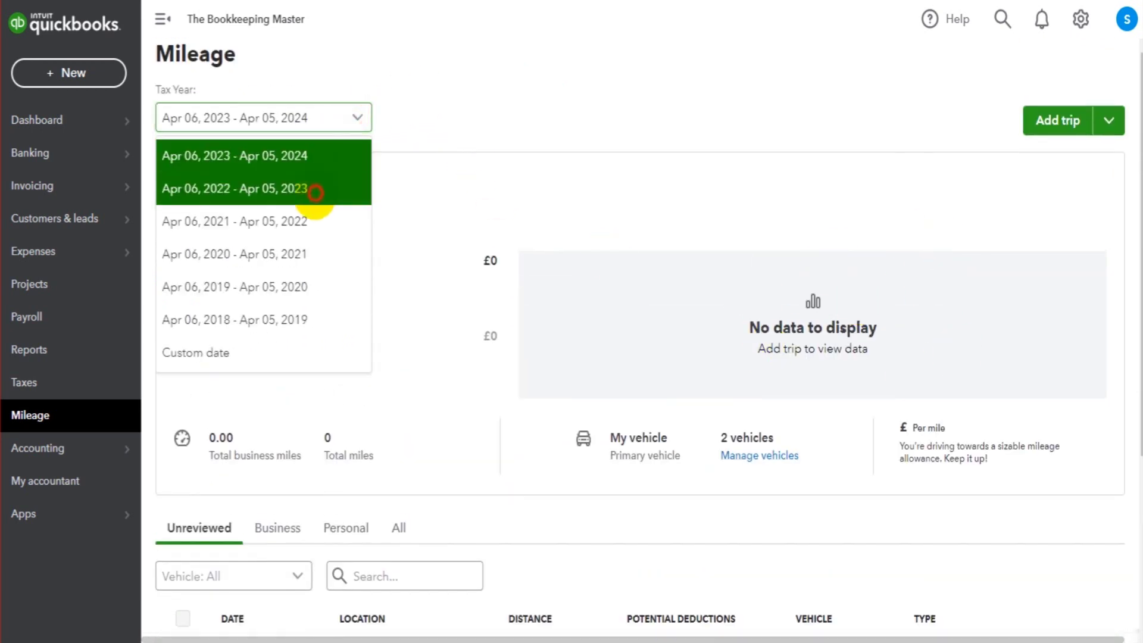
pyautogui.click(306, 188)
pyautogui.click(337, 117)
pyautogui.click(305, 214)
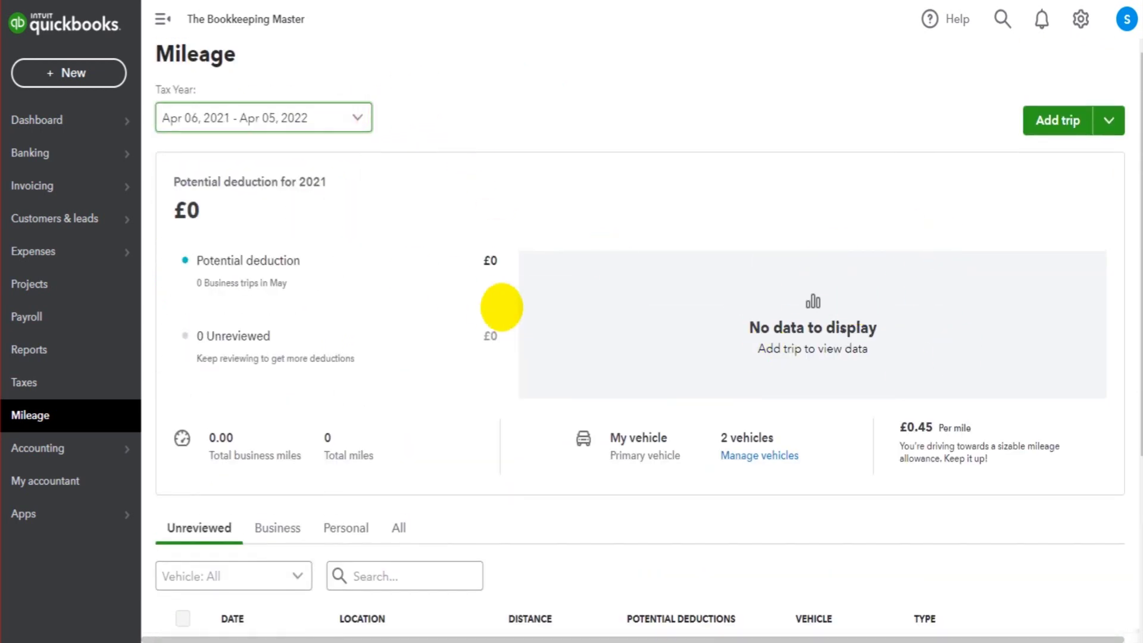
pyautogui.click(301, 116)
pyautogui.click(302, 154)
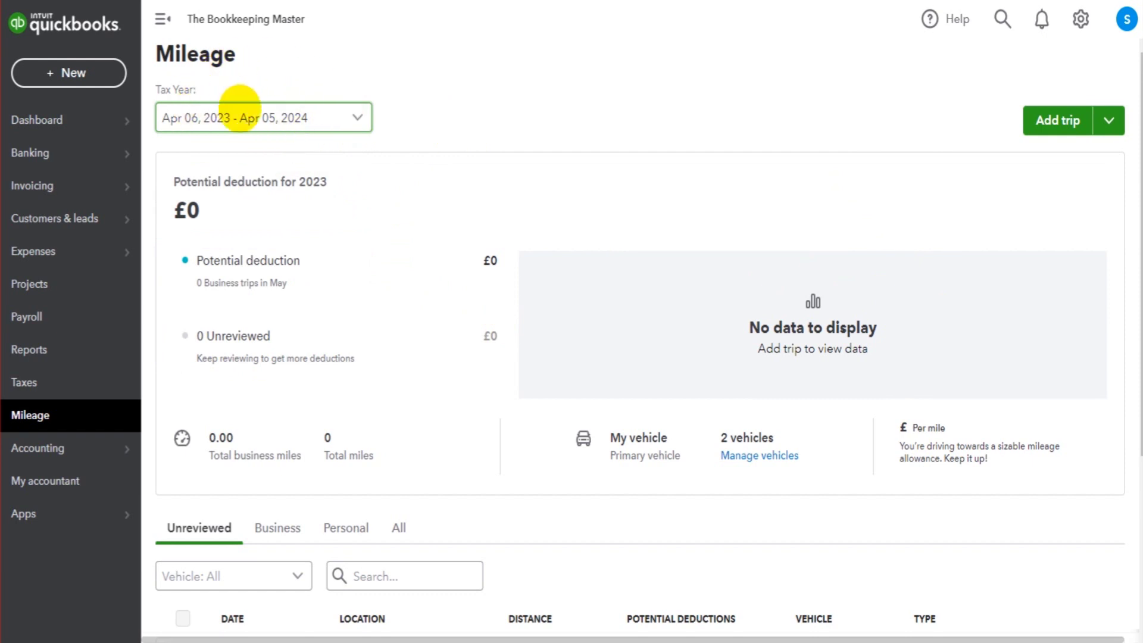
pyautogui.click(234, 114)
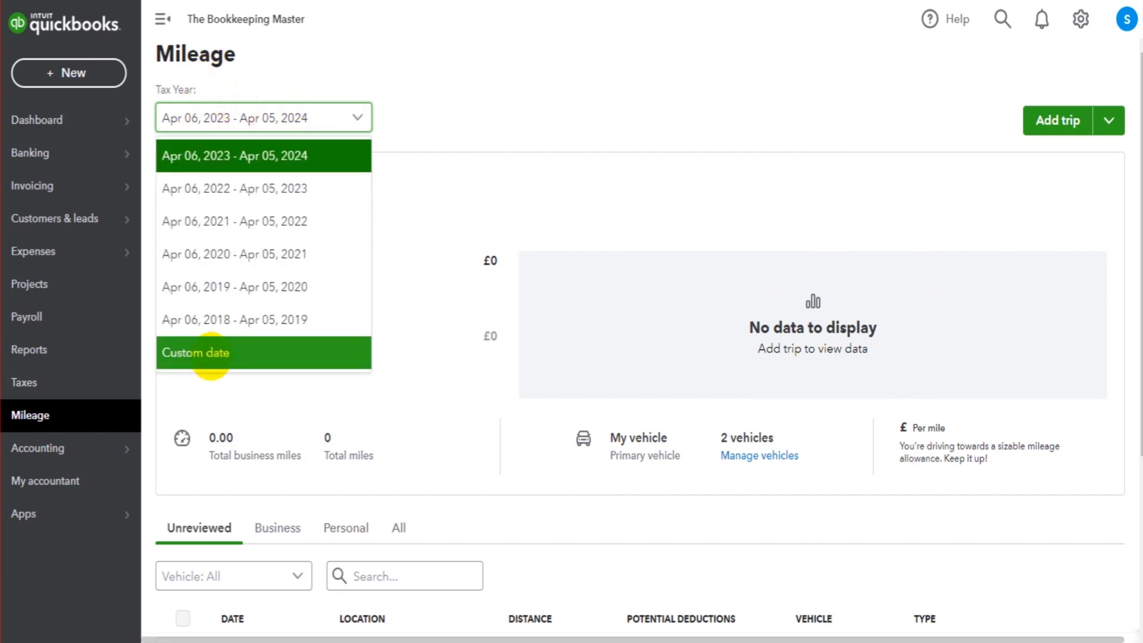
pyautogui.click(607, 91)
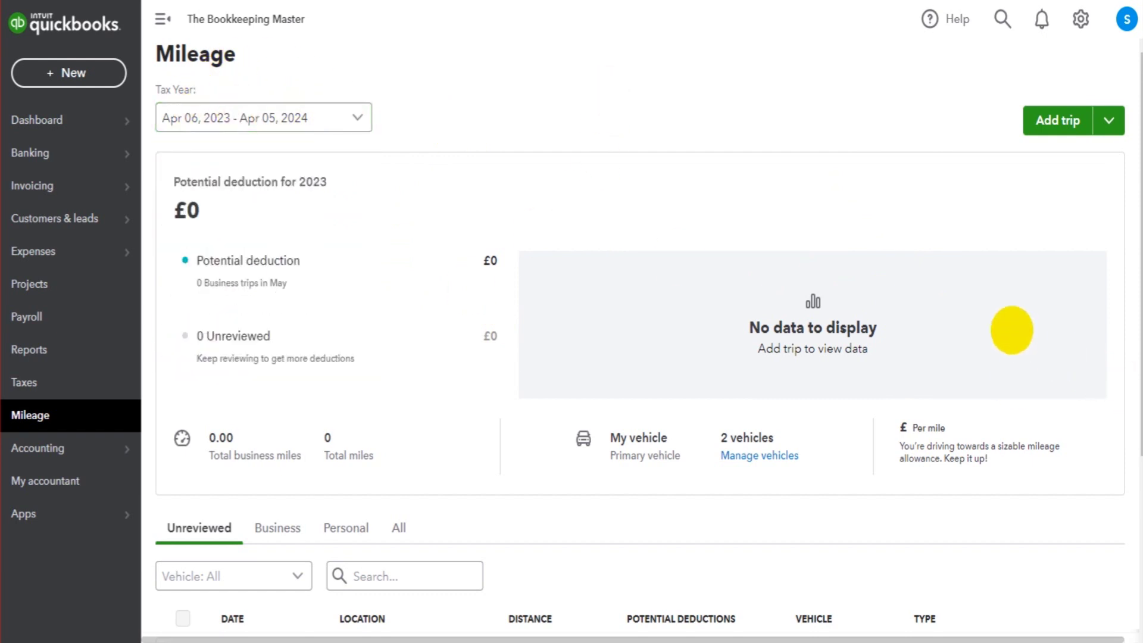
pyautogui.scroll(-3, 1012, 322)
pyautogui.scroll(-2, 1016, 298)
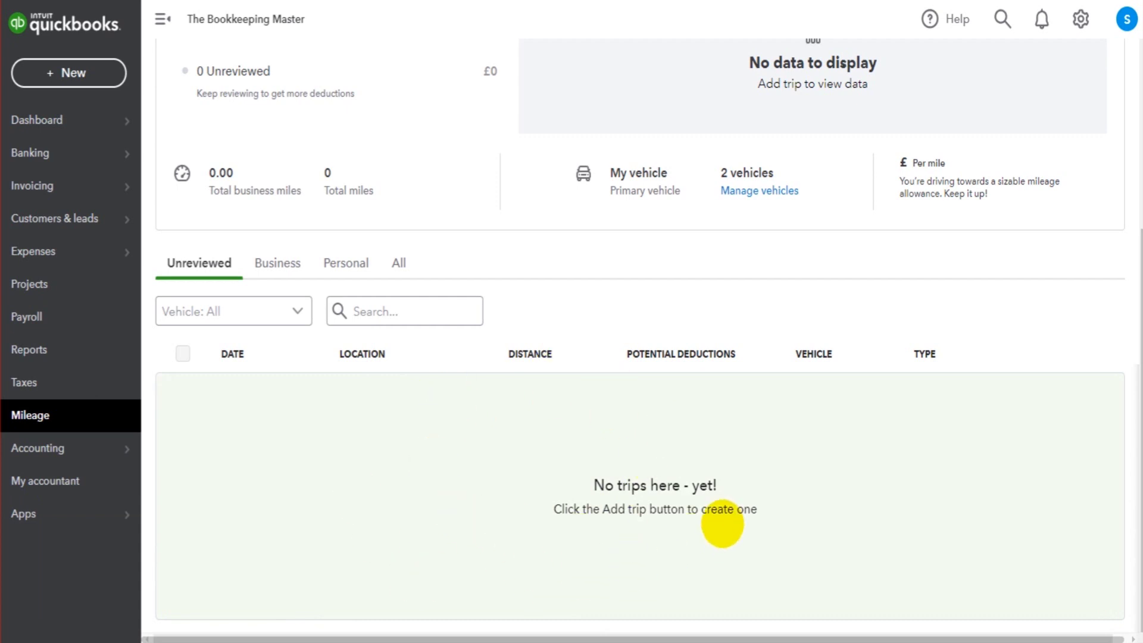
pyautogui.scroll(4, 722, 522)
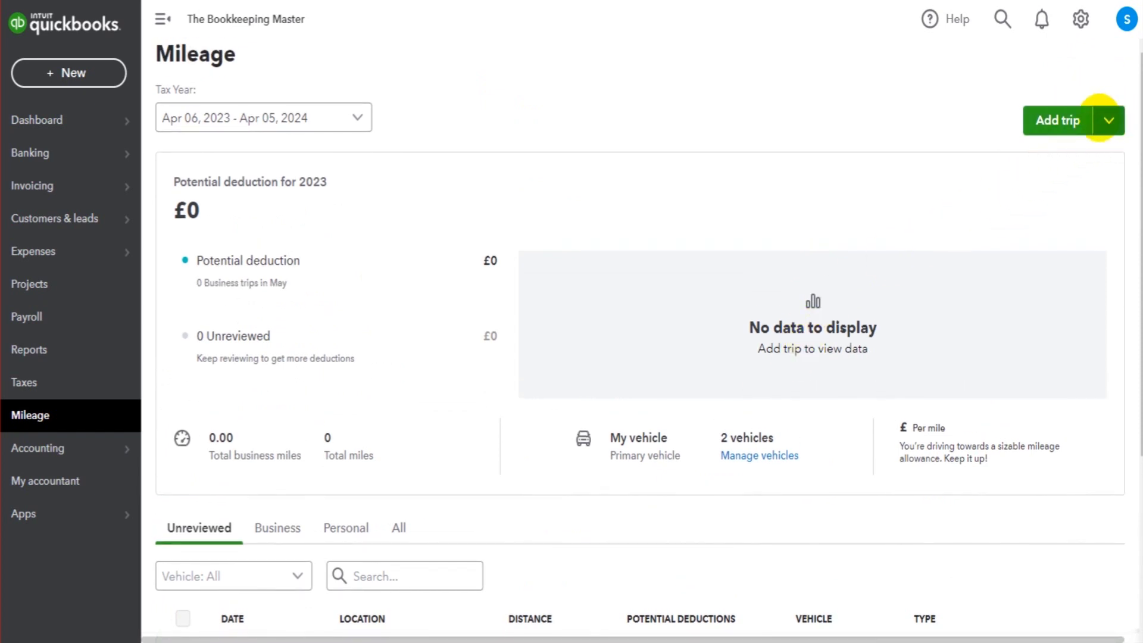
# Open Manage vehicles from the Add trip menu and edit the primary vehicle.
pyautogui.click(1108, 120)
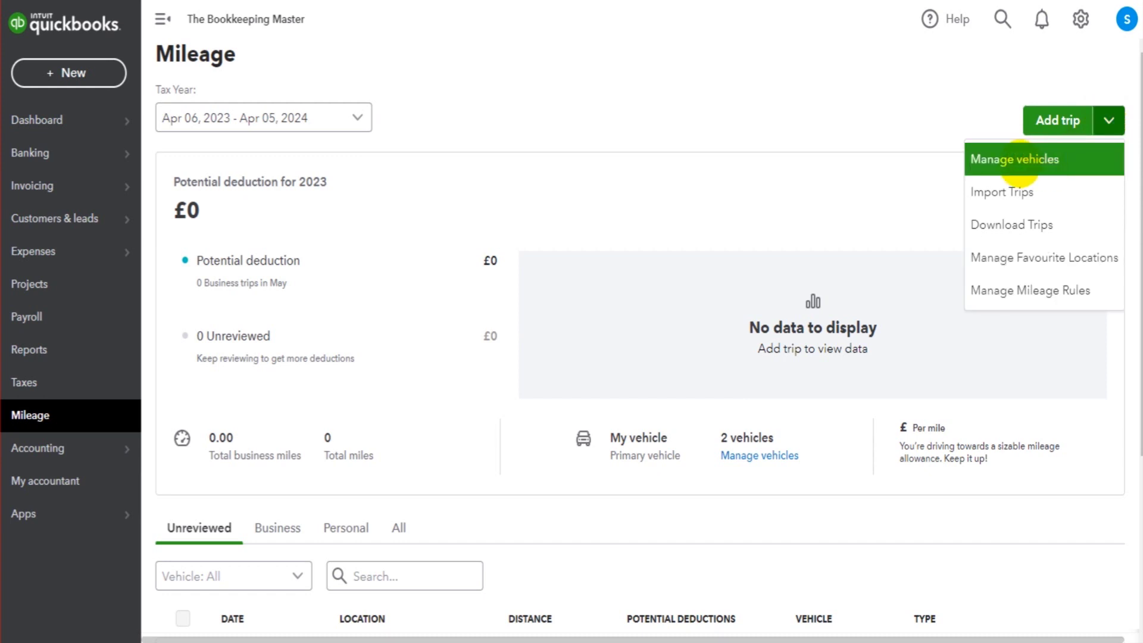
pyautogui.click(1017, 159)
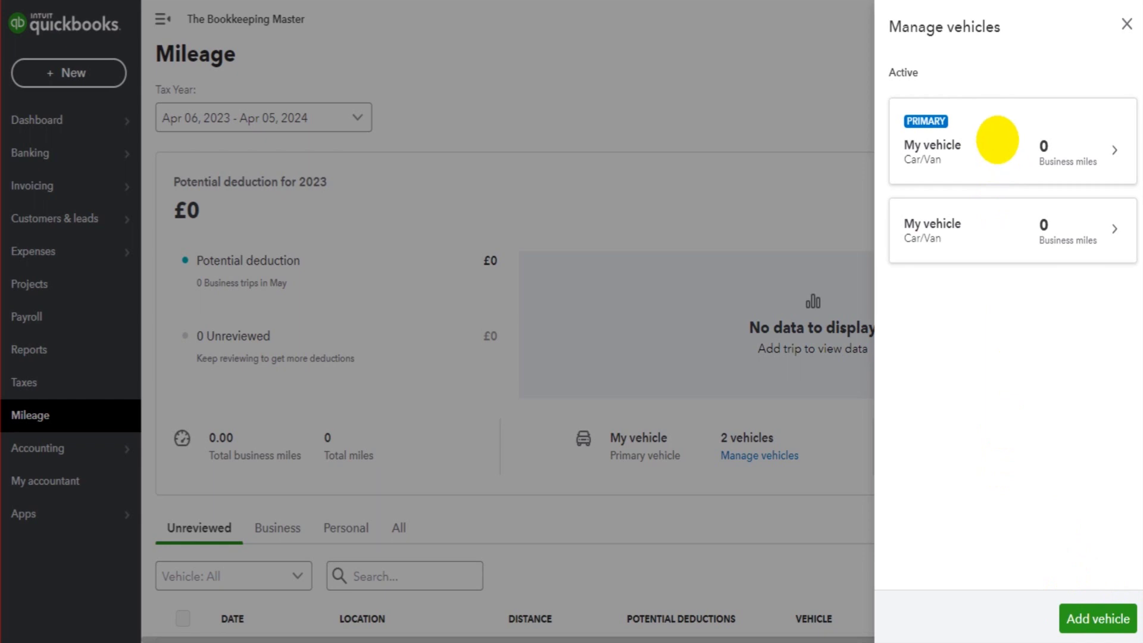
pyautogui.click(995, 141)
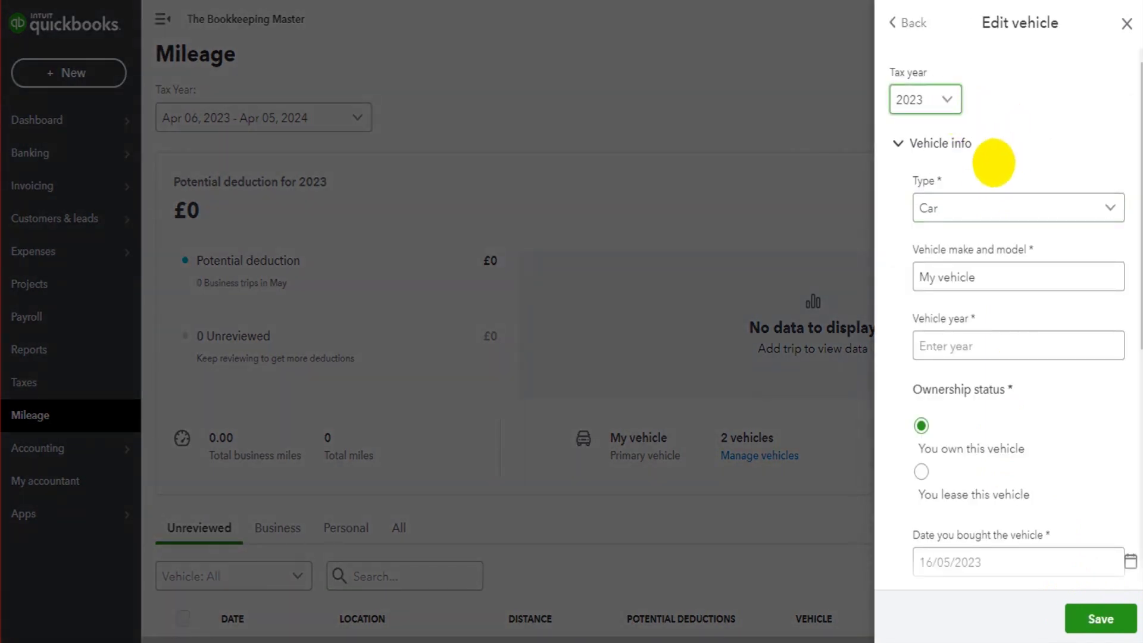
# Keep type Car, set make and model to VW Beetle and year to 2003.
pyautogui.click(947, 100)
pyautogui.click(1021, 184)
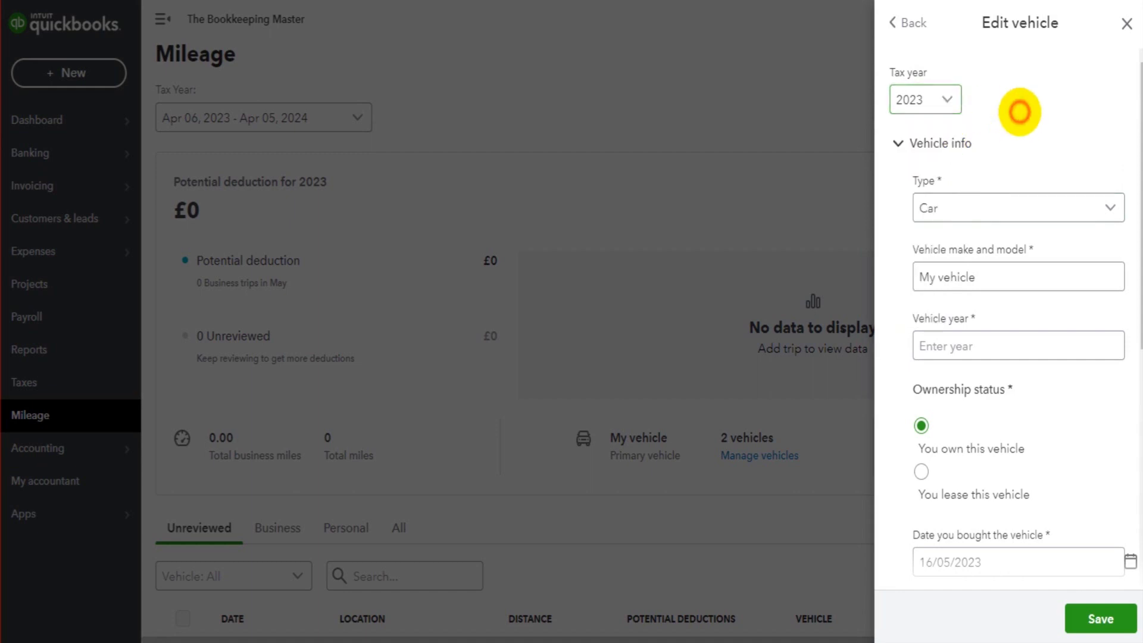
pyautogui.scroll(-2, 1016, 161)
pyautogui.click(998, 120)
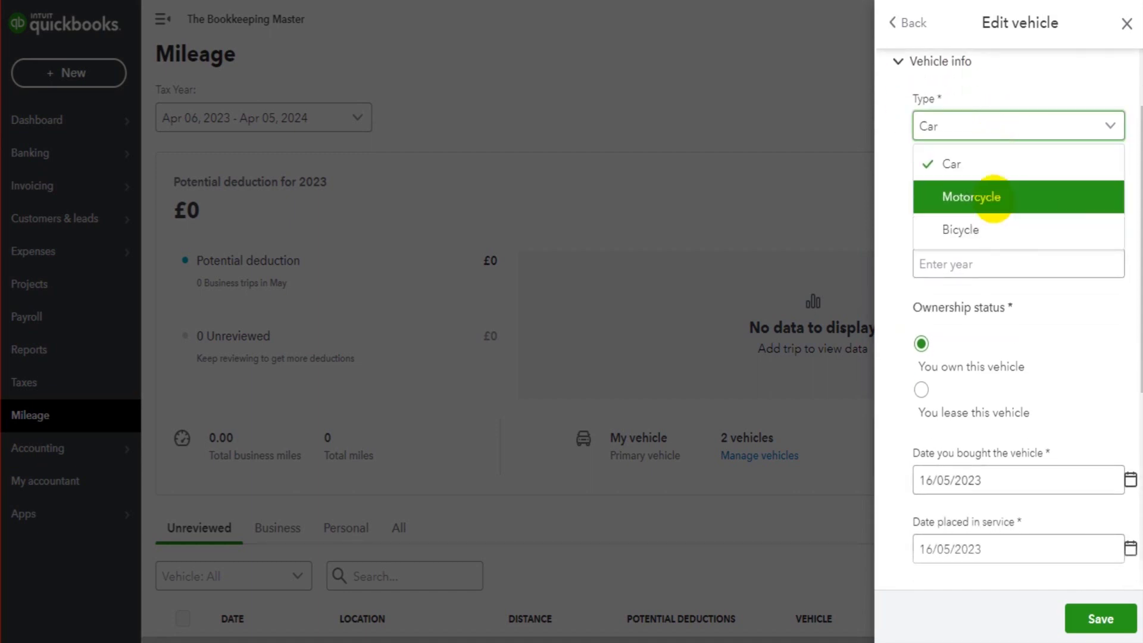
pyautogui.click(995, 165)
pyautogui.moveTo(1008, 192); pyautogui.dragTo(876, 191)
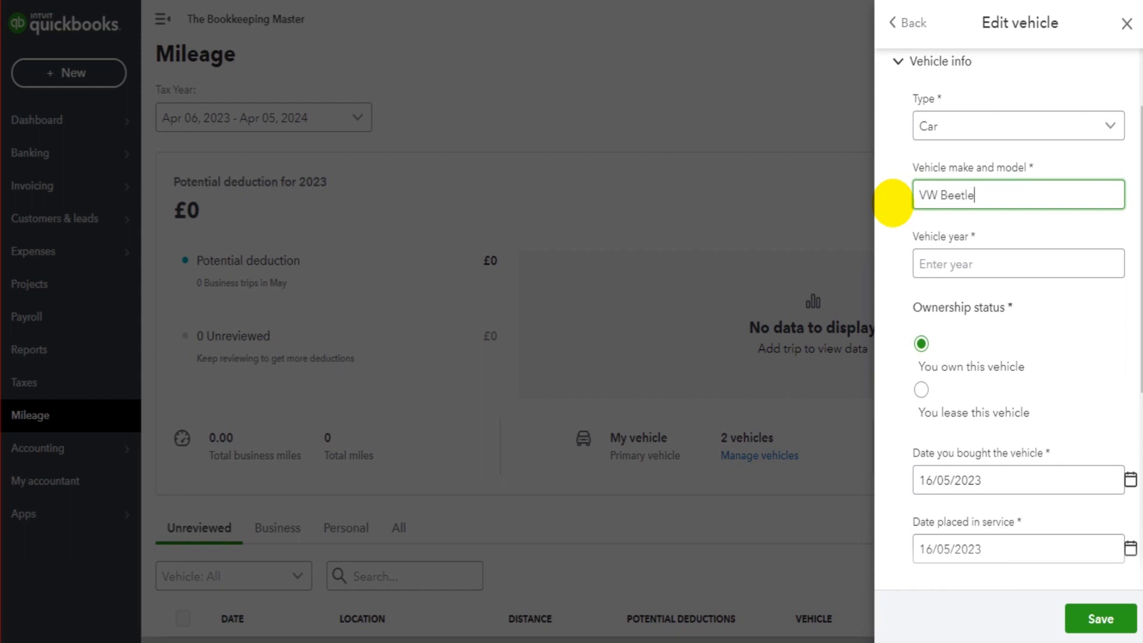
pyautogui.click(951, 264)
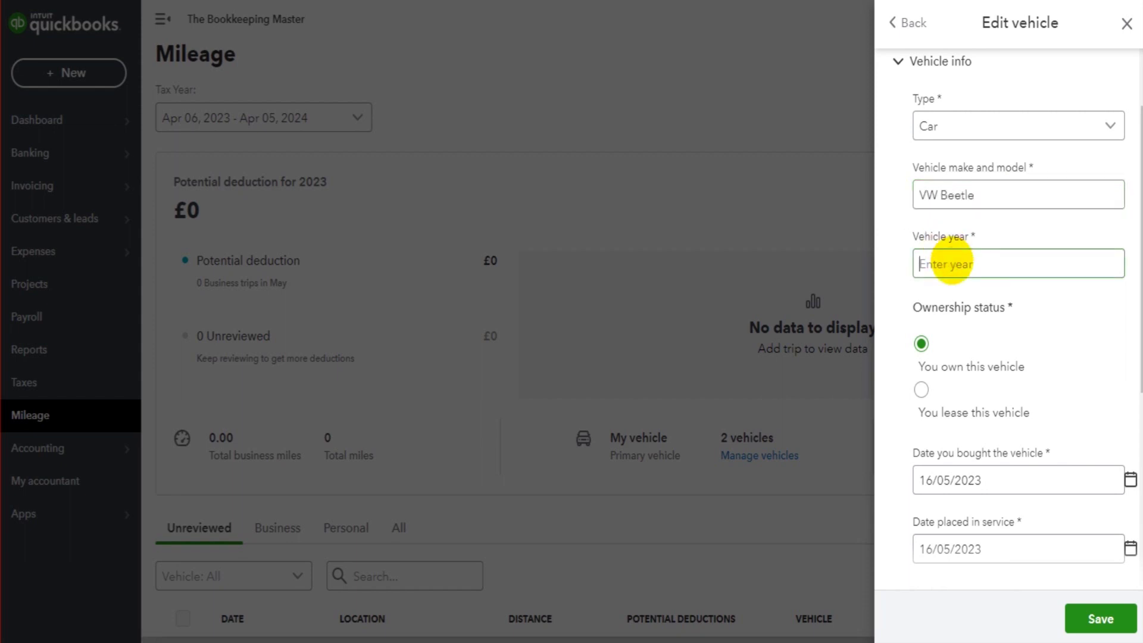
pyautogui.write('2003')
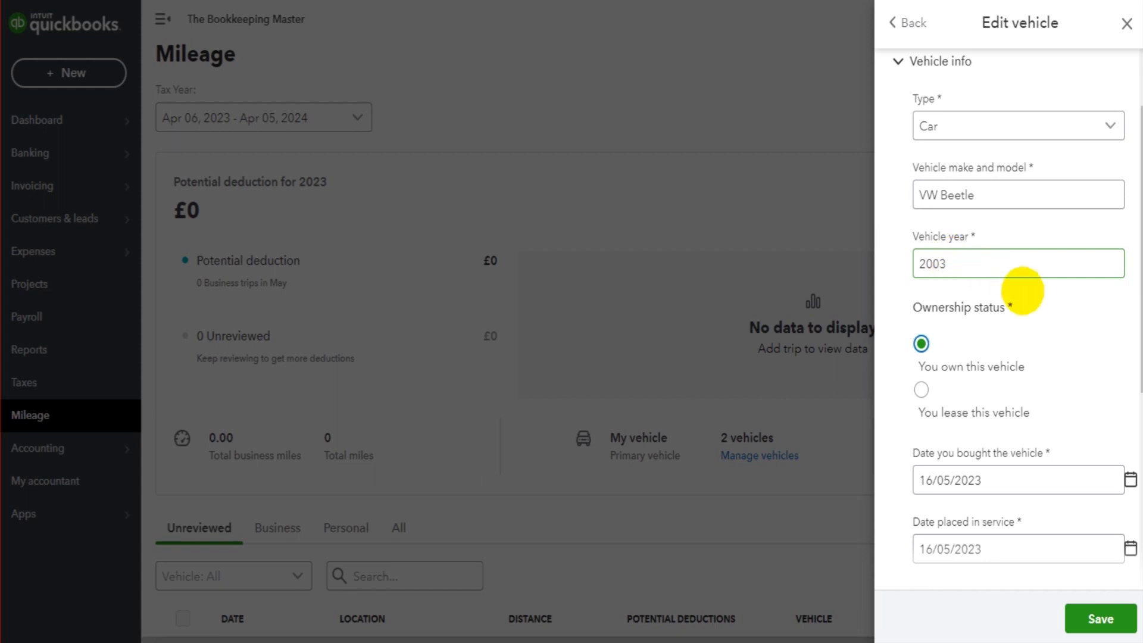
pyautogui.scroll(-3, 949, 296)
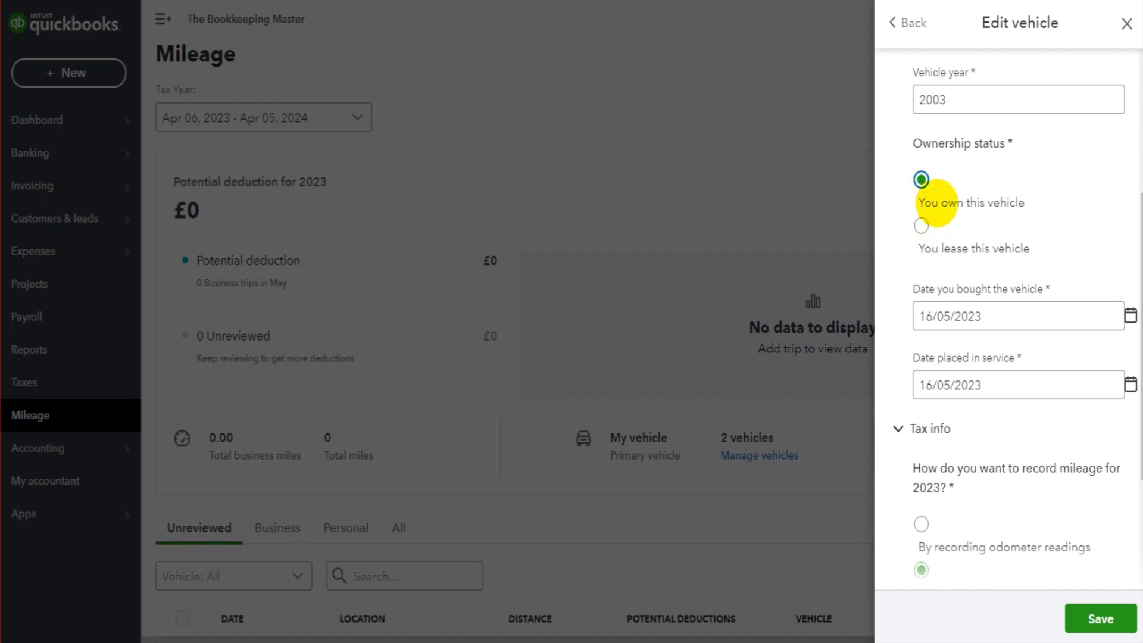
# Confirm the purchase and placed-in-service dates of 16/05/2023.
pyautogui.click(1054, 317)
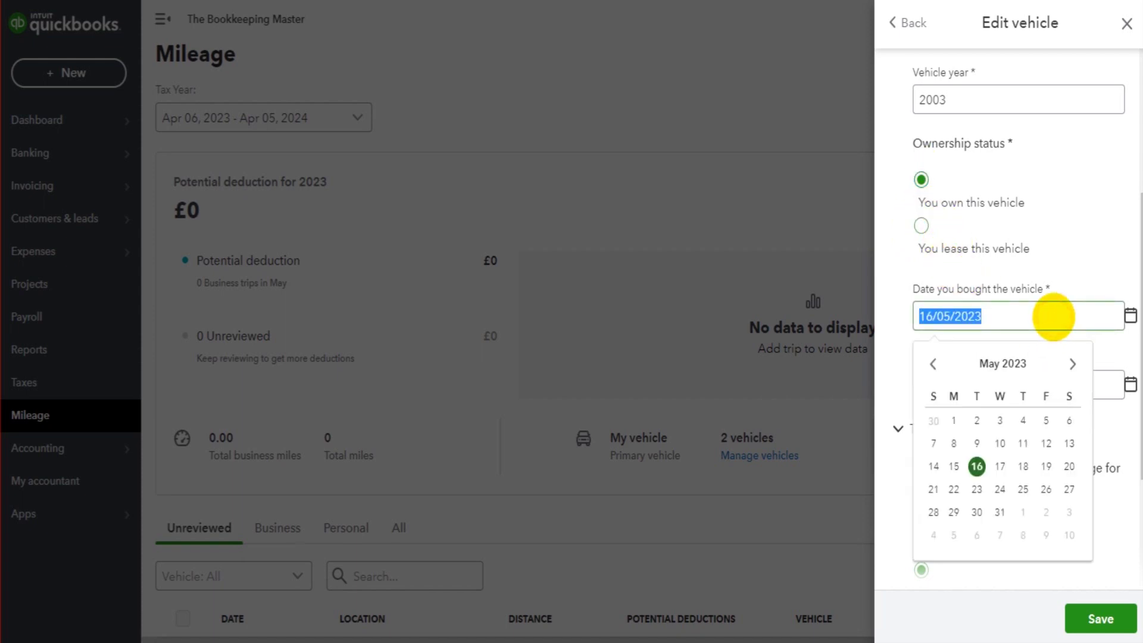
pyautogui.click(1064, 260)
pyautogui.click(1021, 393)
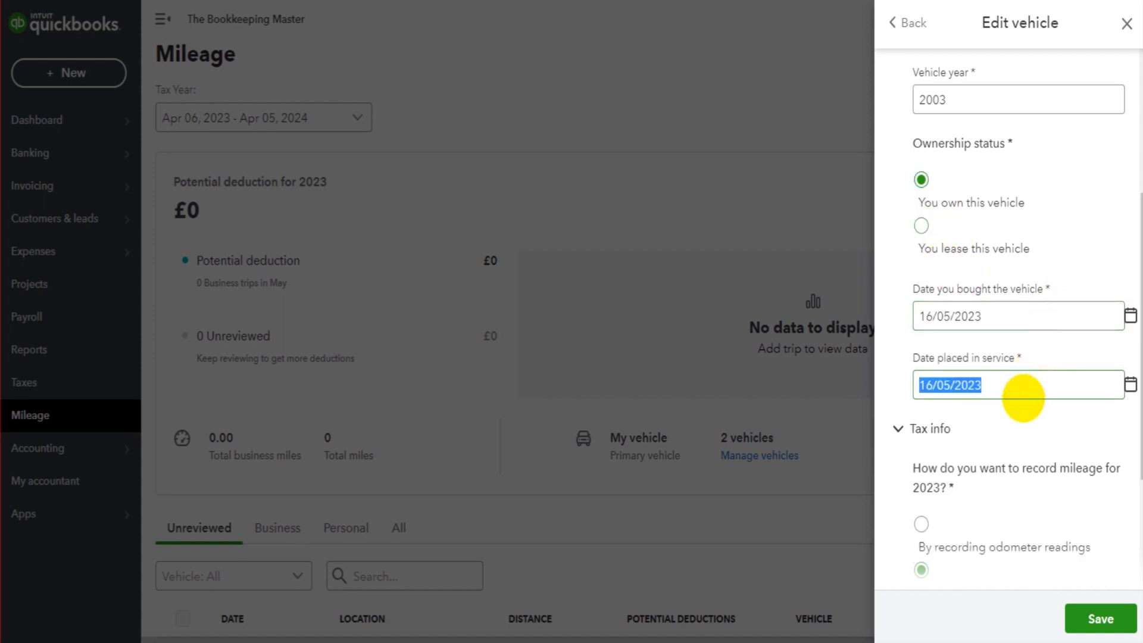
pyautogui.scroll(-1, 1033, 386)
pyautogui.scroll(2, 1033, 386)
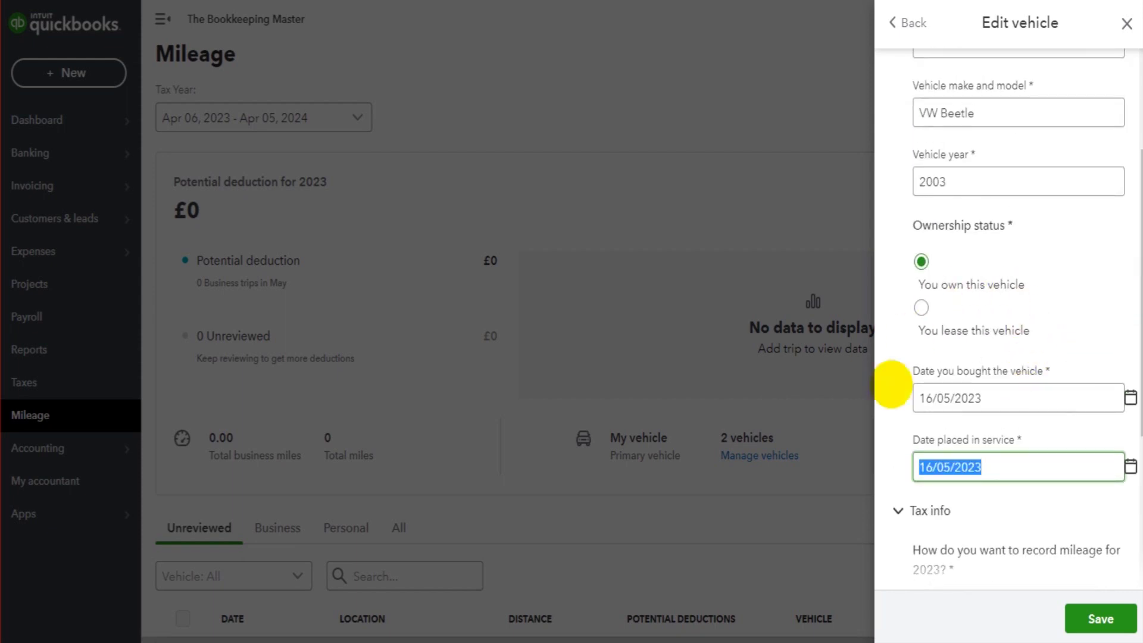
pyautogui.scroll(1, 1044, 558)
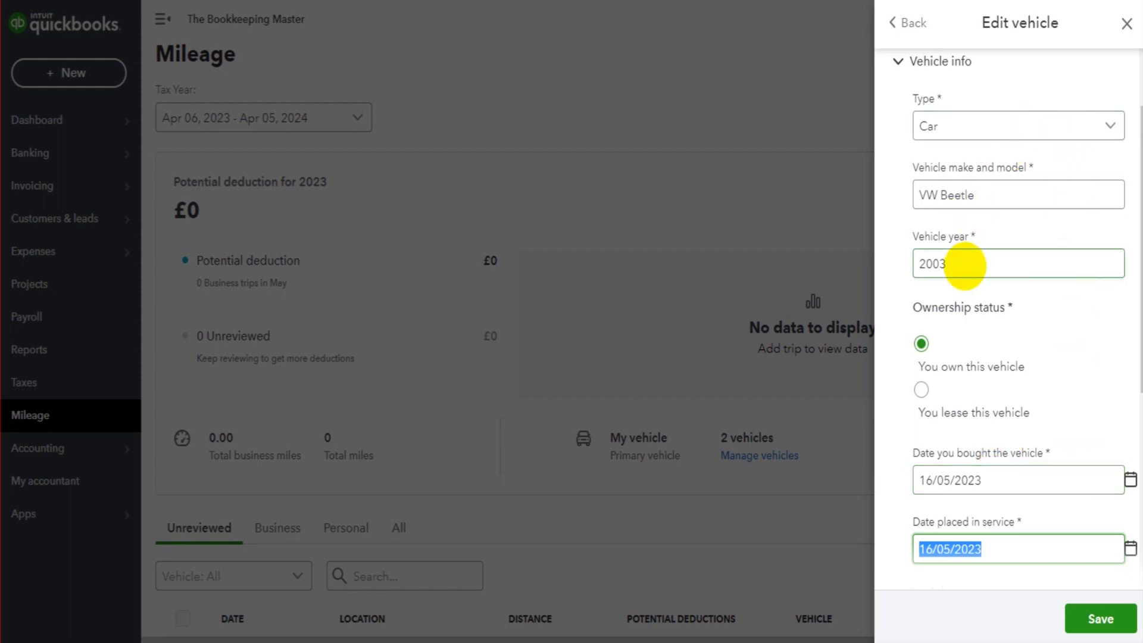
# Review the VW Beetle's vehicle and tax info, then save the vehicle.
pyautogui.scroll(-3, 964, 265)
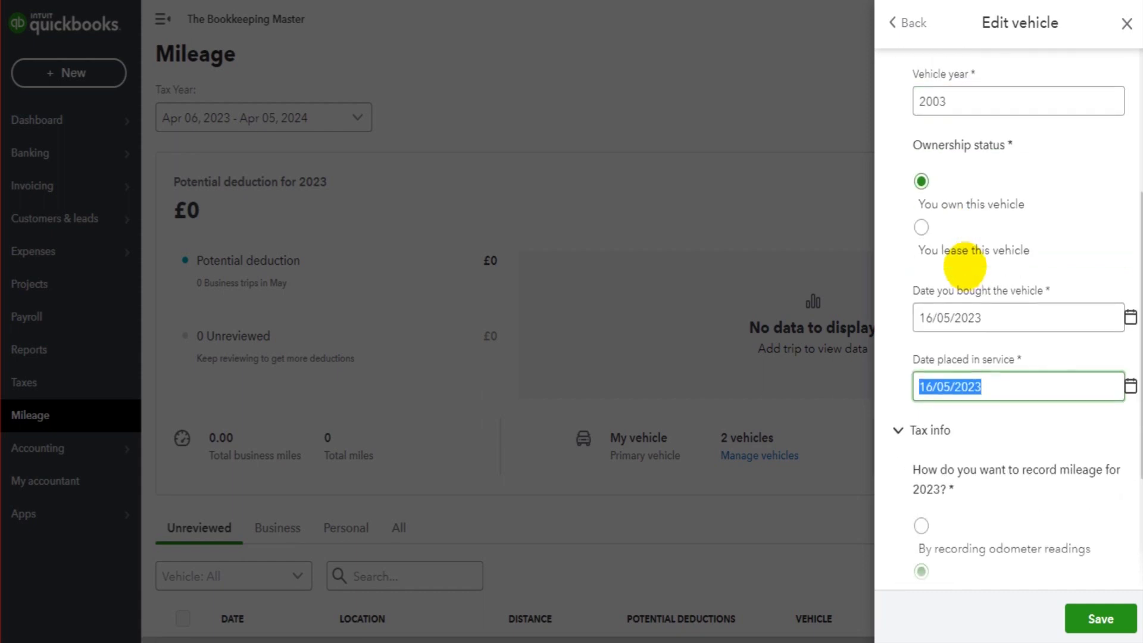
pyautogui.scroll(3, 971, 256)
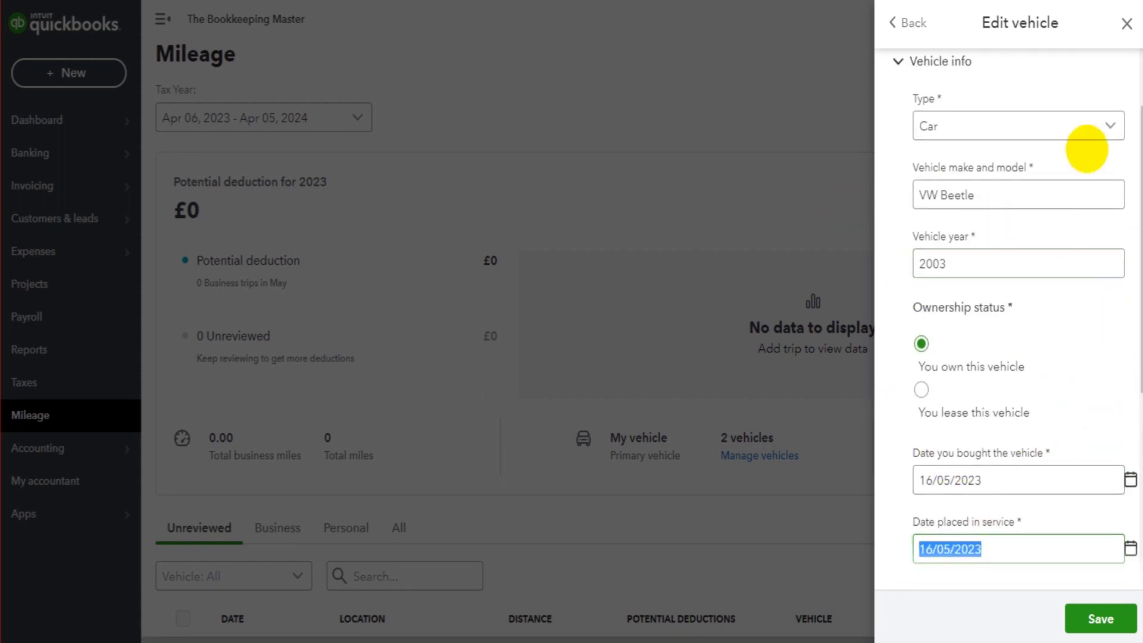
pyautogui.scroll(-1, 1033, 384)
pyautogui.scroll(-1, 1033, 384)
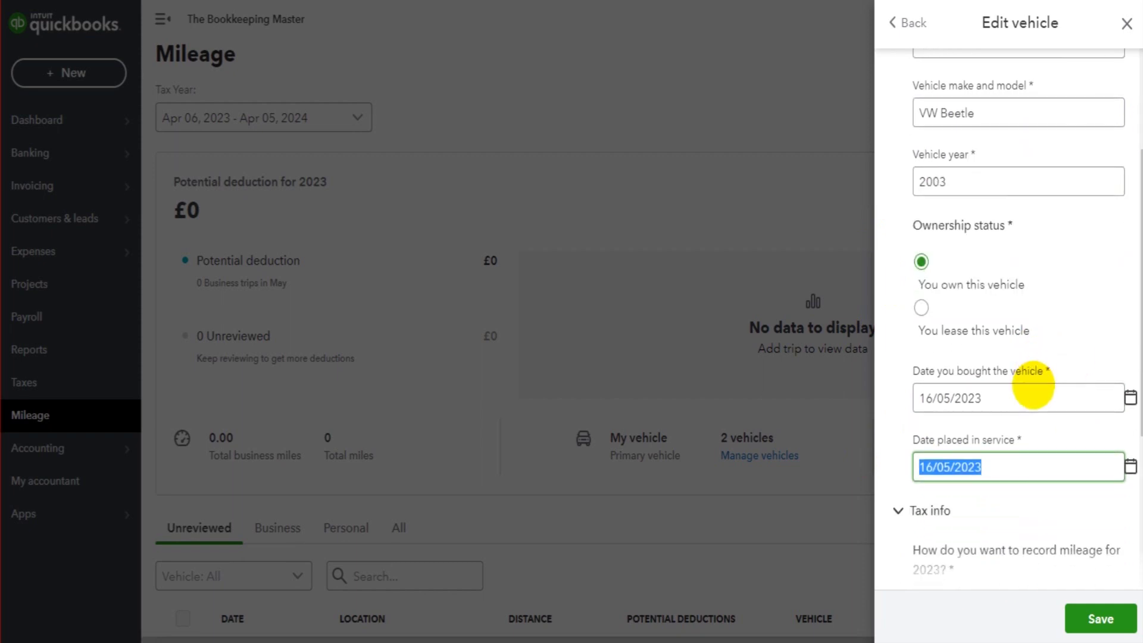
pyautogui.scroll(-5, 1034, 386)
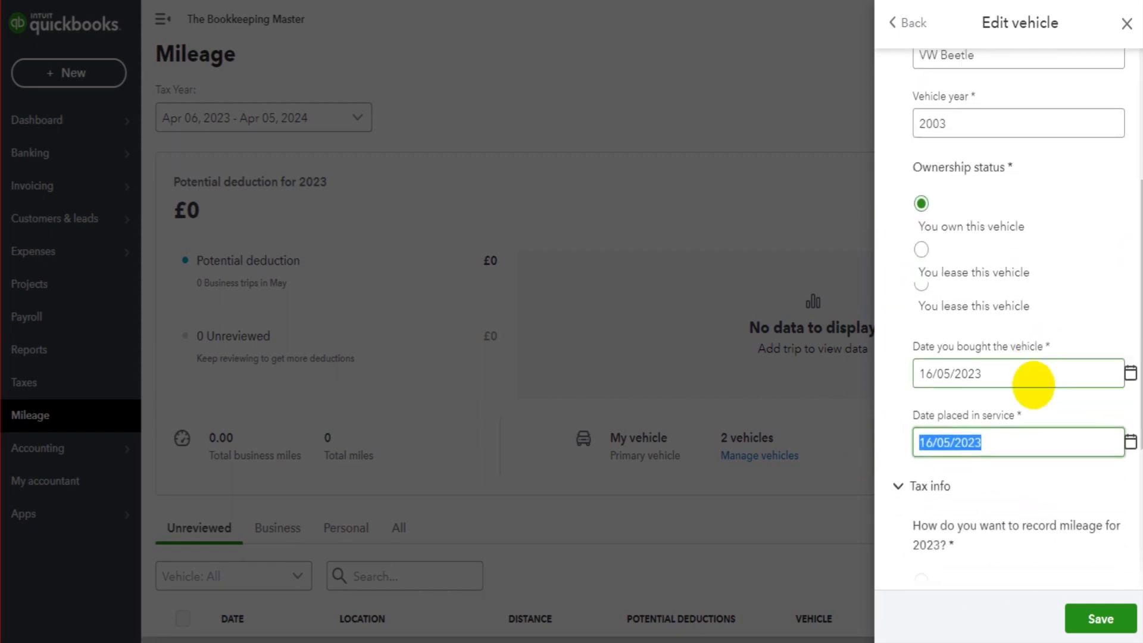
pyautogui.scroll(5, 1042, 384)
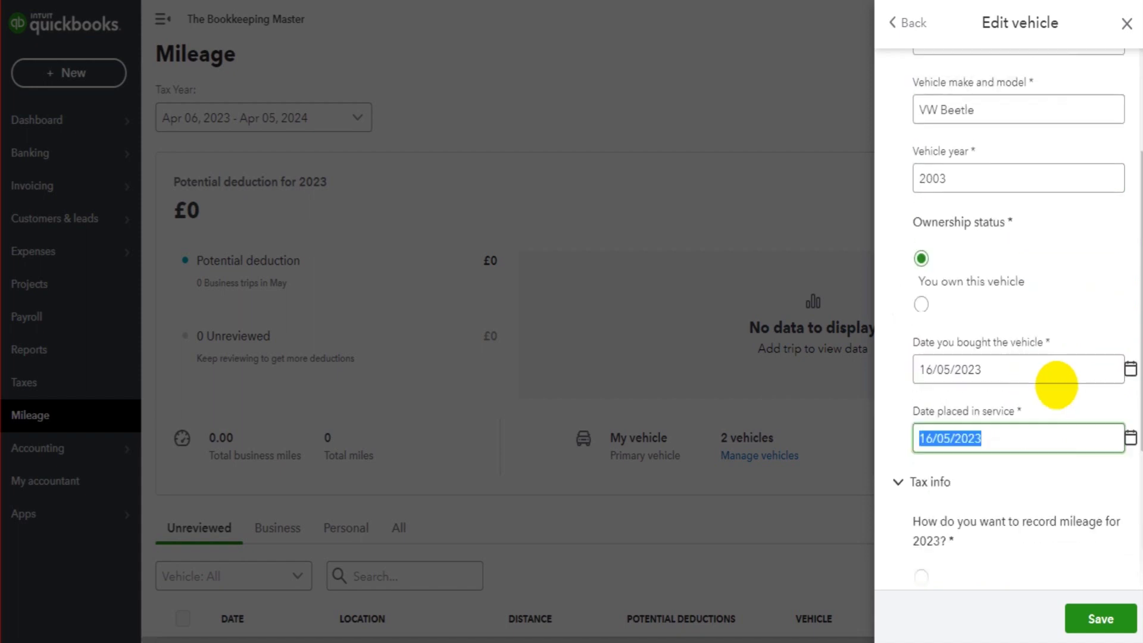
pyautogui.scroll(-5, 1092, 473)
pyautogui.scroll(-1, 1090, 469)
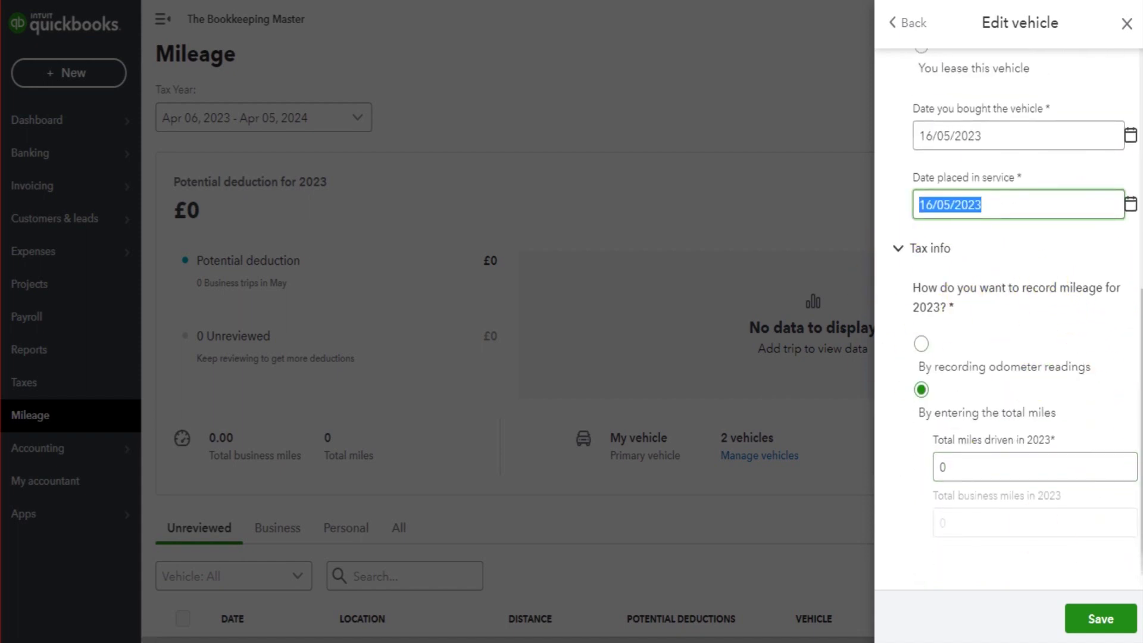
pyautogui.scroll(9, 1068, 474)
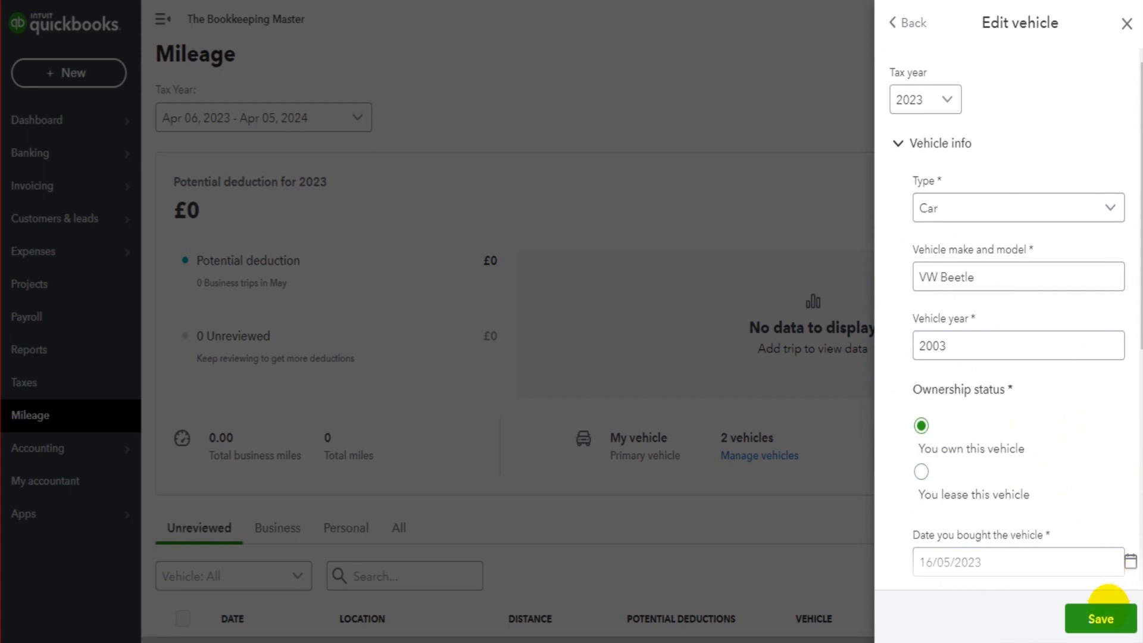
pyautogui.click(1101, 617)
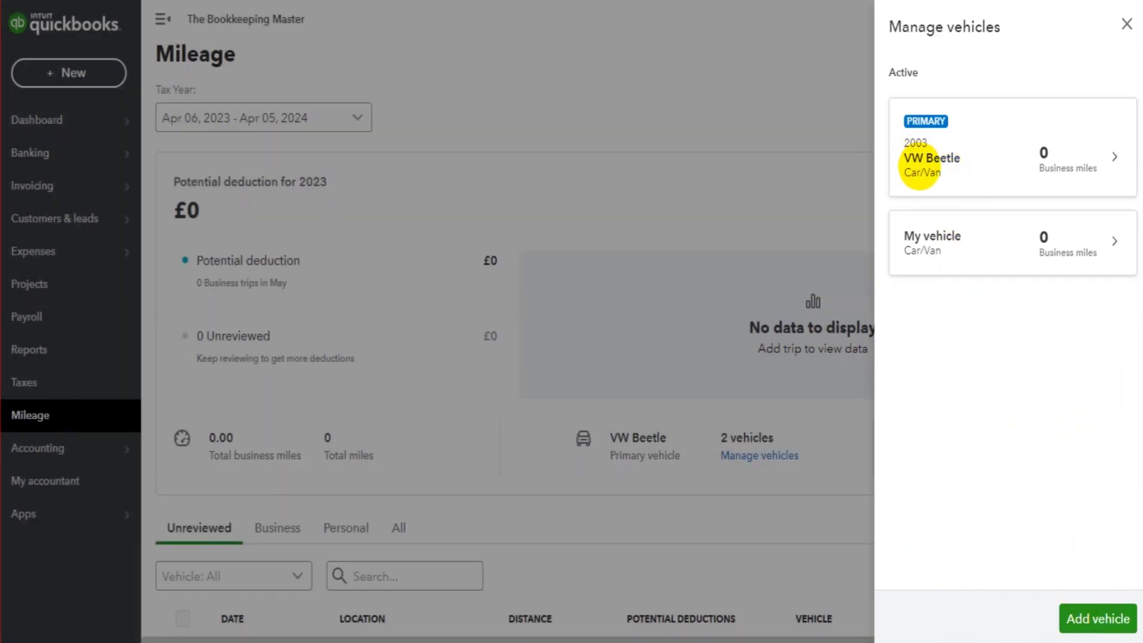
# Add a Motorcycle named 'dsasdsad' with its vehicle year and save it.
pyautogui.click(1100, 618)
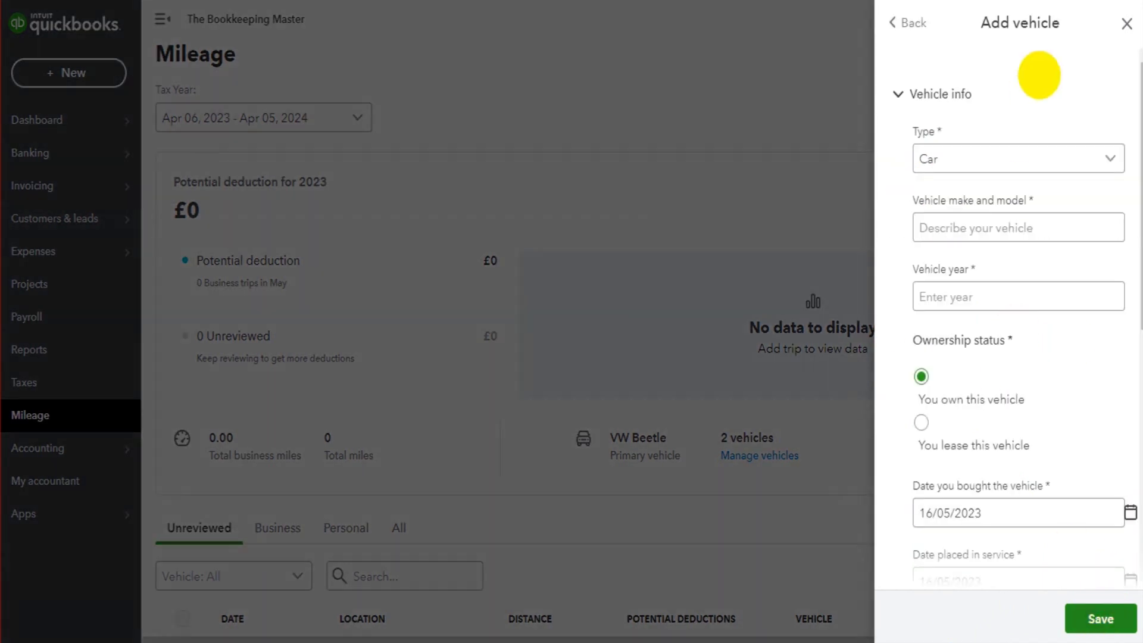
pyautogui.click(993, 170)
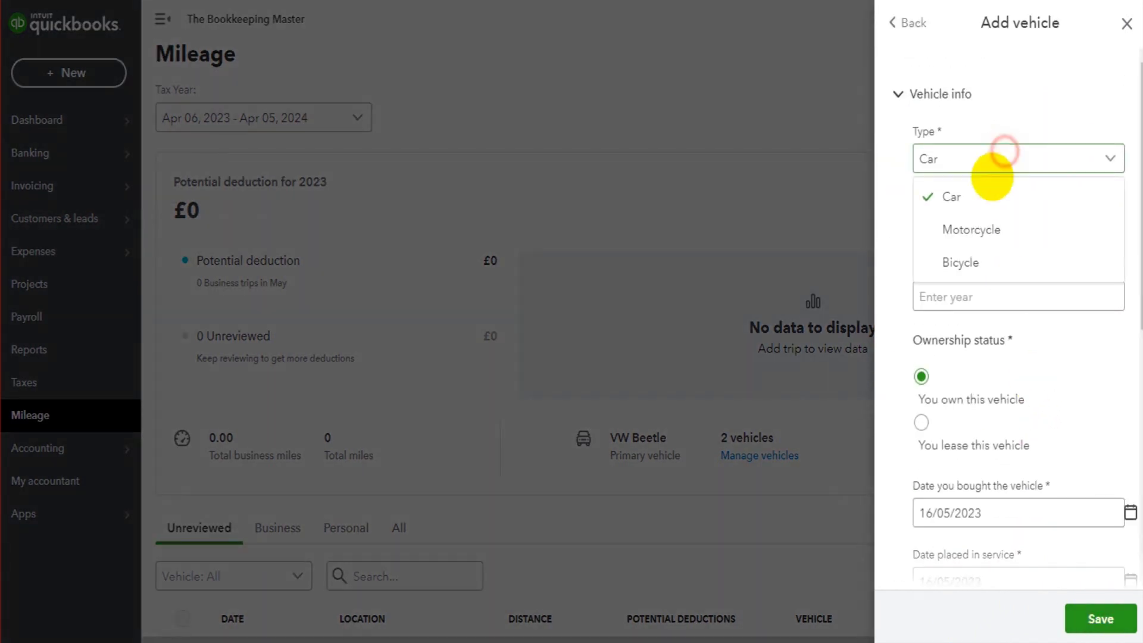
pyautogui.click(975, 231)
pyautogui.write('dsasdsad')
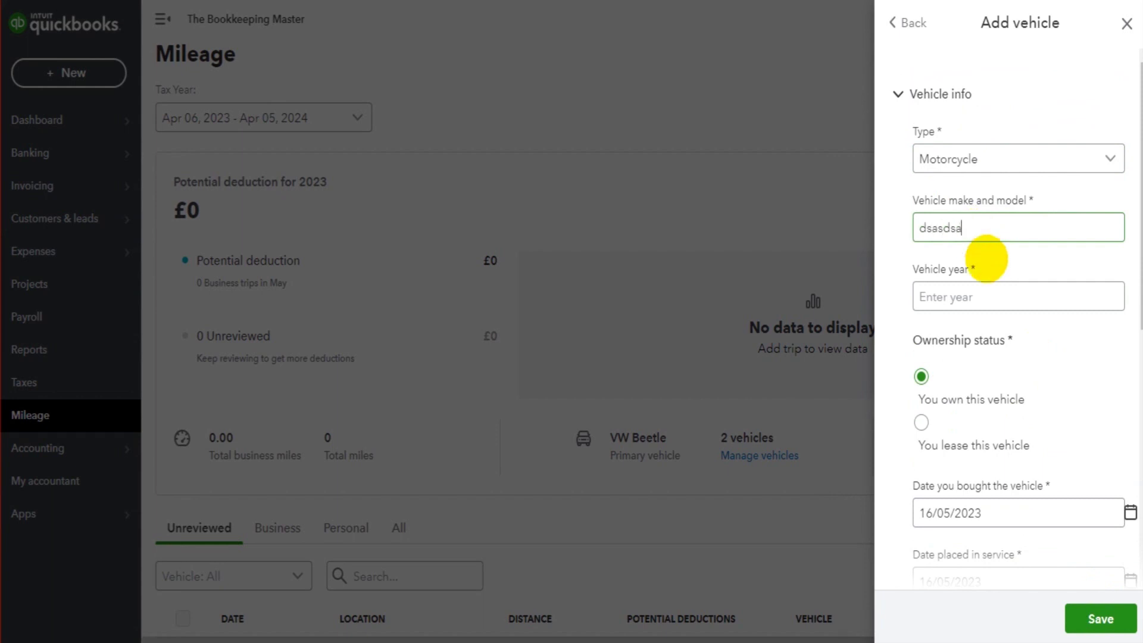
pyautogui.click(990, 298)
pyautogui.write('2')
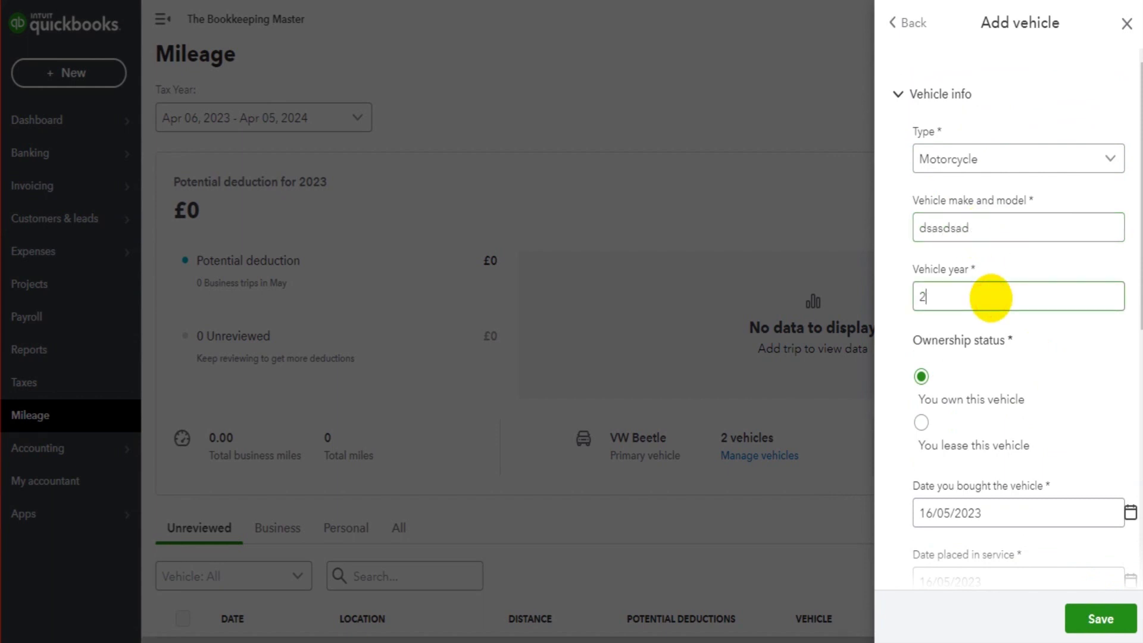
pyautogui.write('023')
pyautogui.scroll(-5, 985, 305)
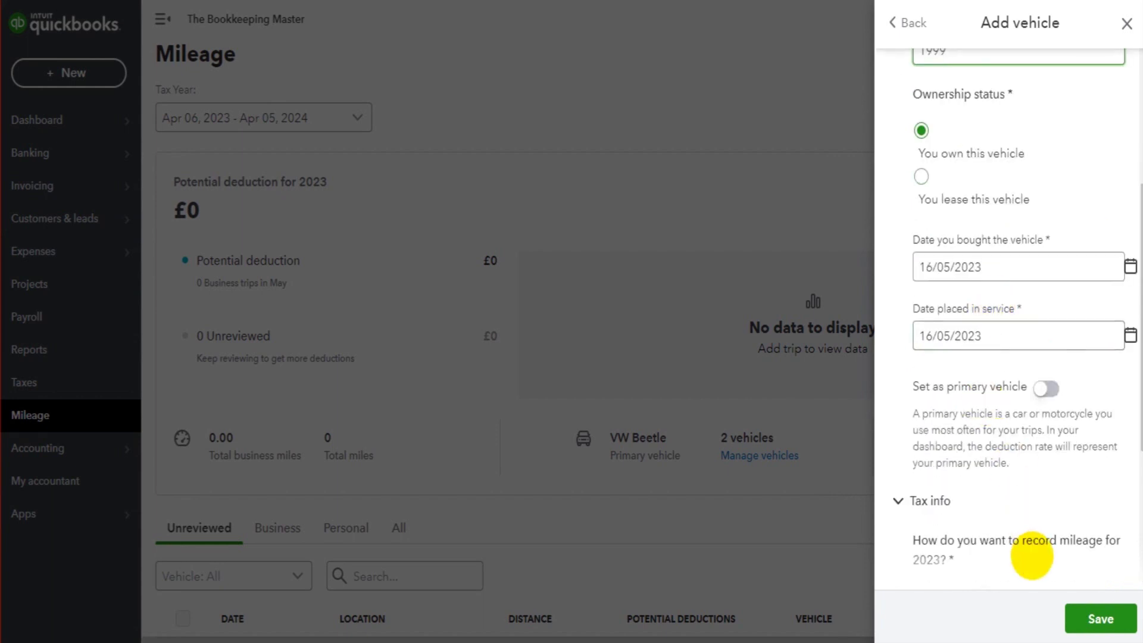
pyautogui.scroll(-4, 980, 421)
pyautogui.click(1106, 608)
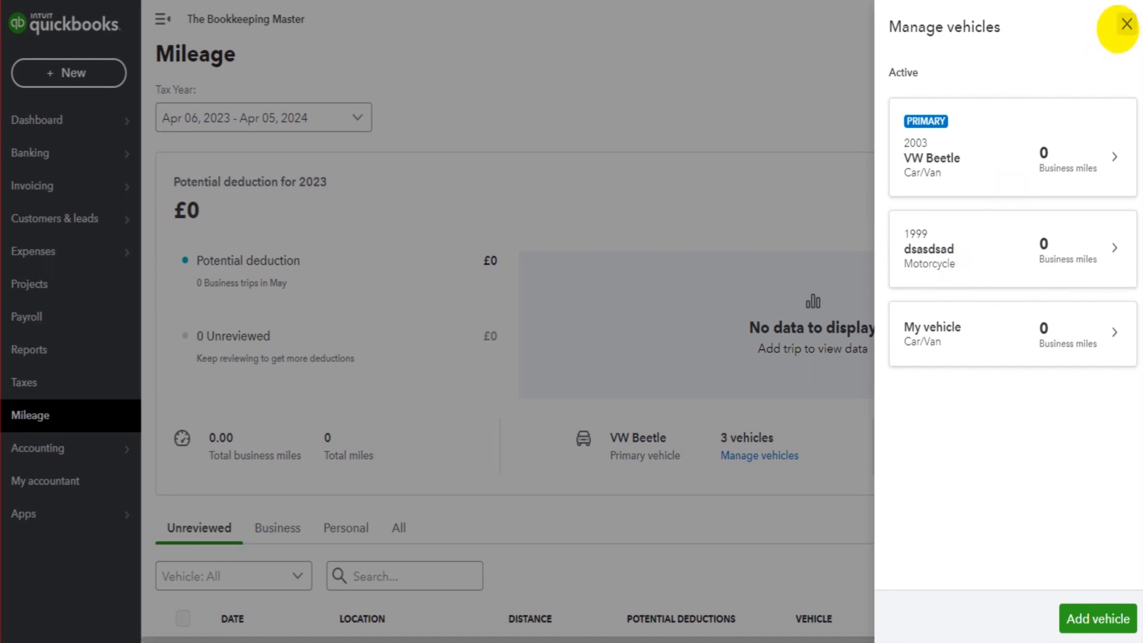
# Close the vehicle list and glance at the Add trip dropdown options.
pyautogui.click(1127, 23)
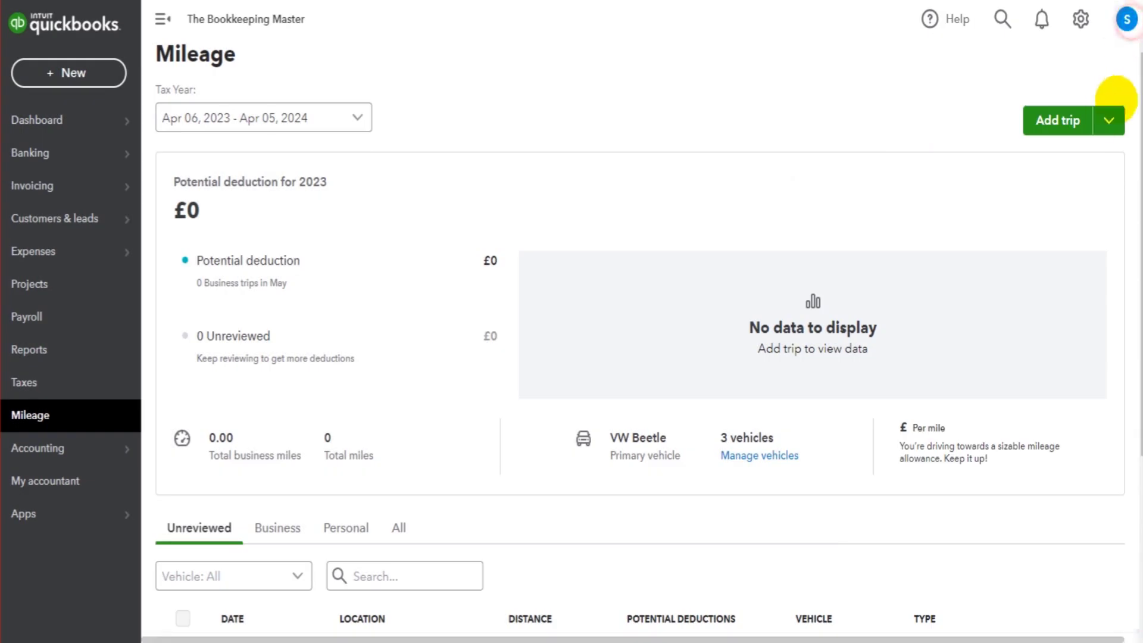
pyautogui.click(1108, 117)
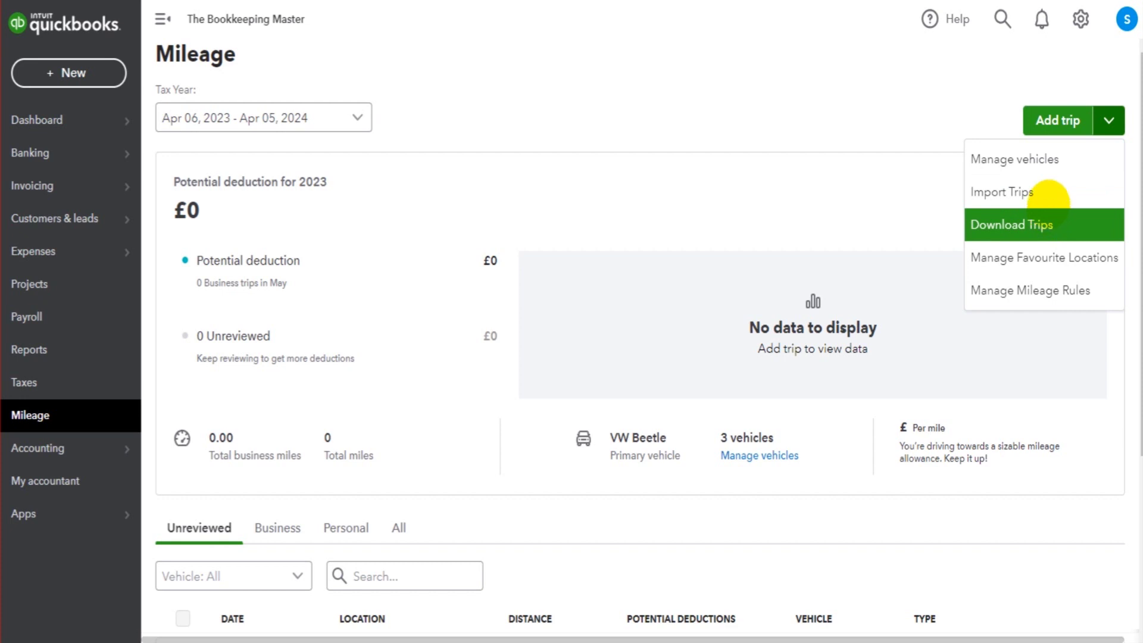
pyautogui.click(940, 90)
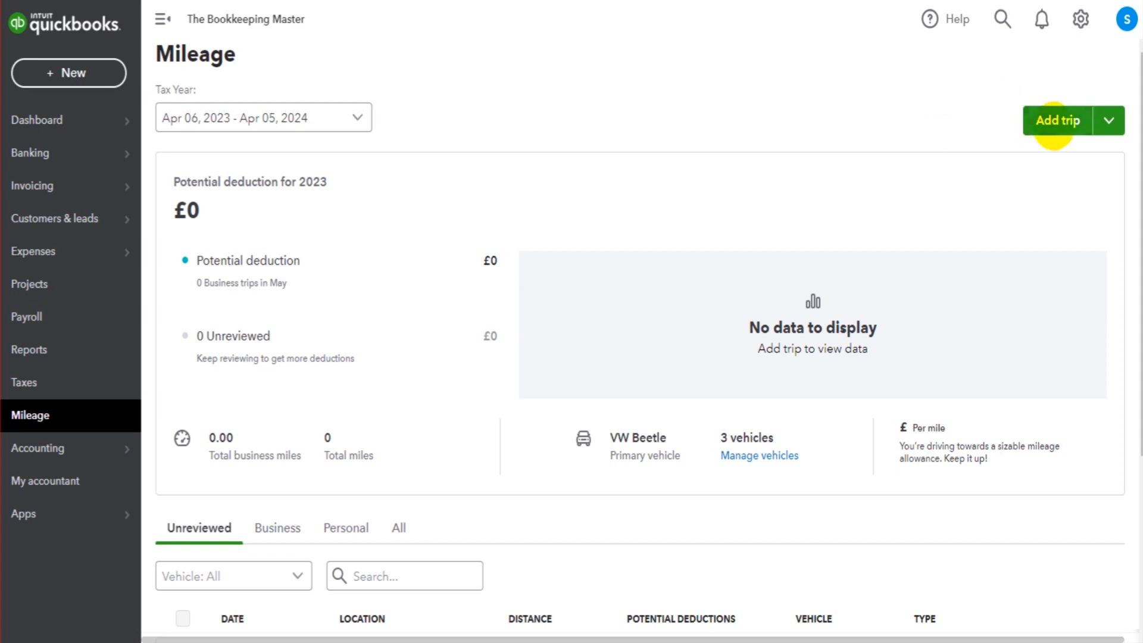
# Start a trip dated 15/05/2023, 15 miles, from London to Gatwick Airport.
pyautogui.click(1053, 123)
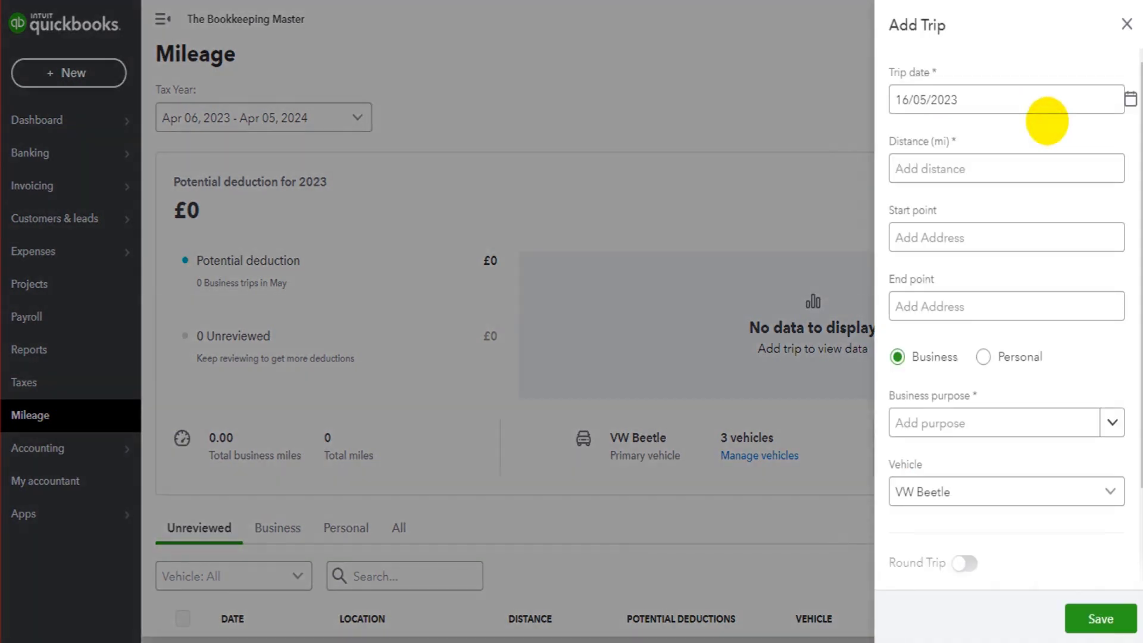
pyautogui.click(1127, 97)
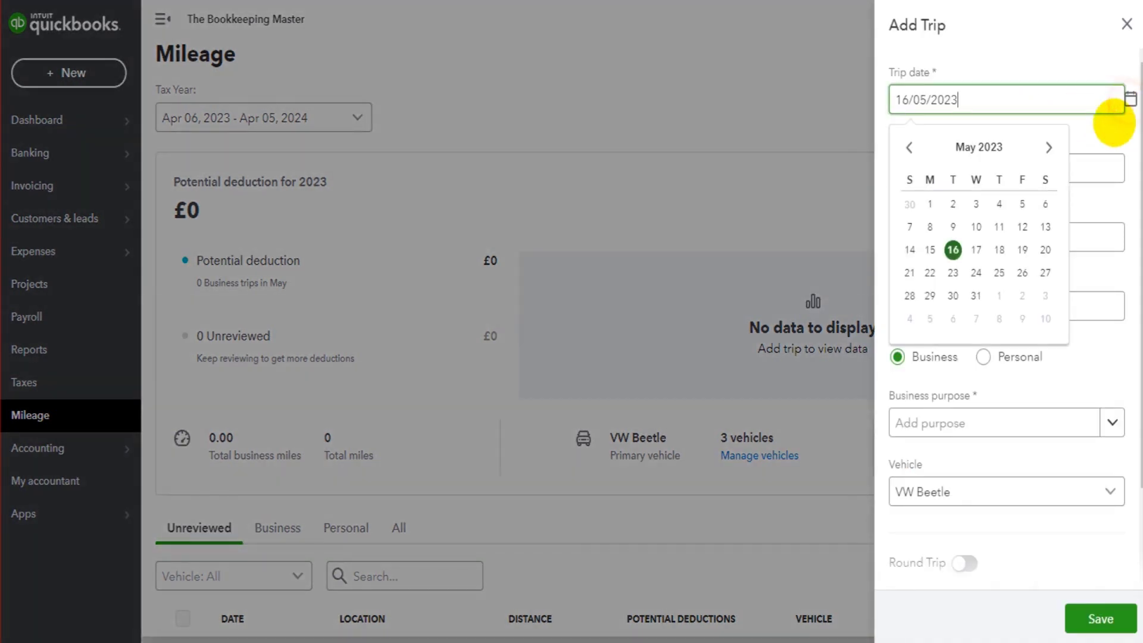
pyautogui.click(930, 250)
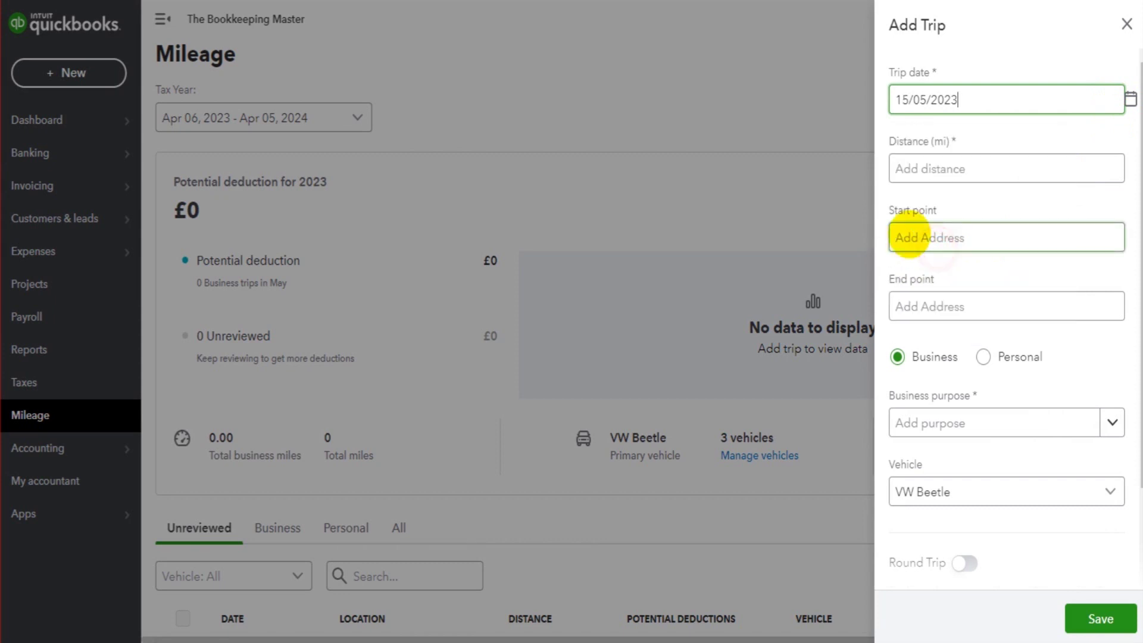
pyautogui.click(975, 168)
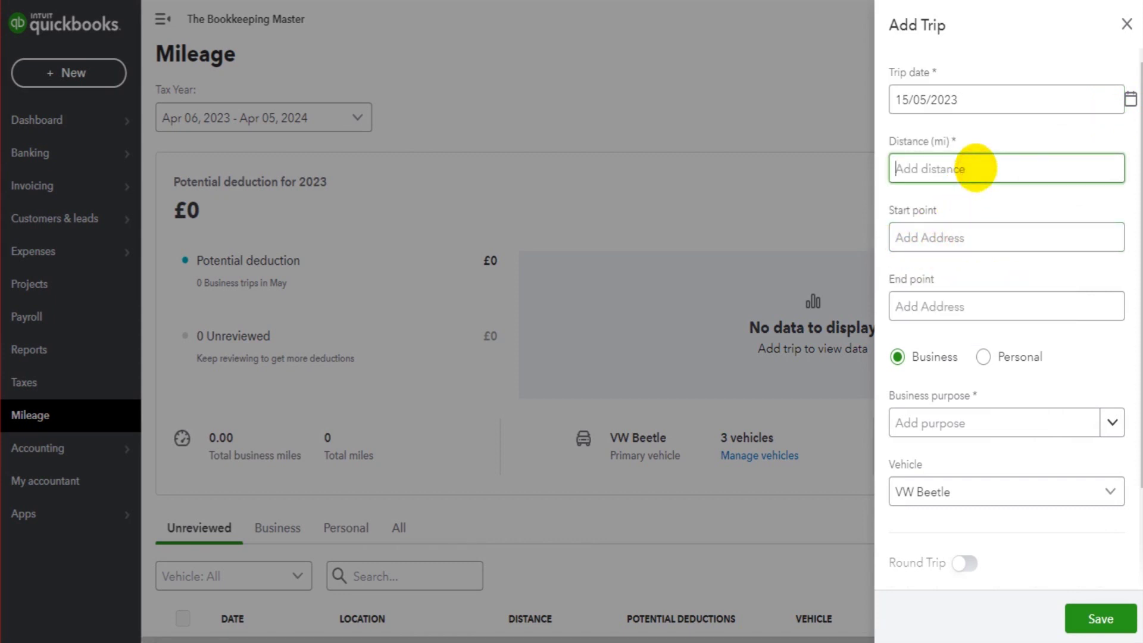
pyautogui.write('15')
pyautogui.press('Tab')
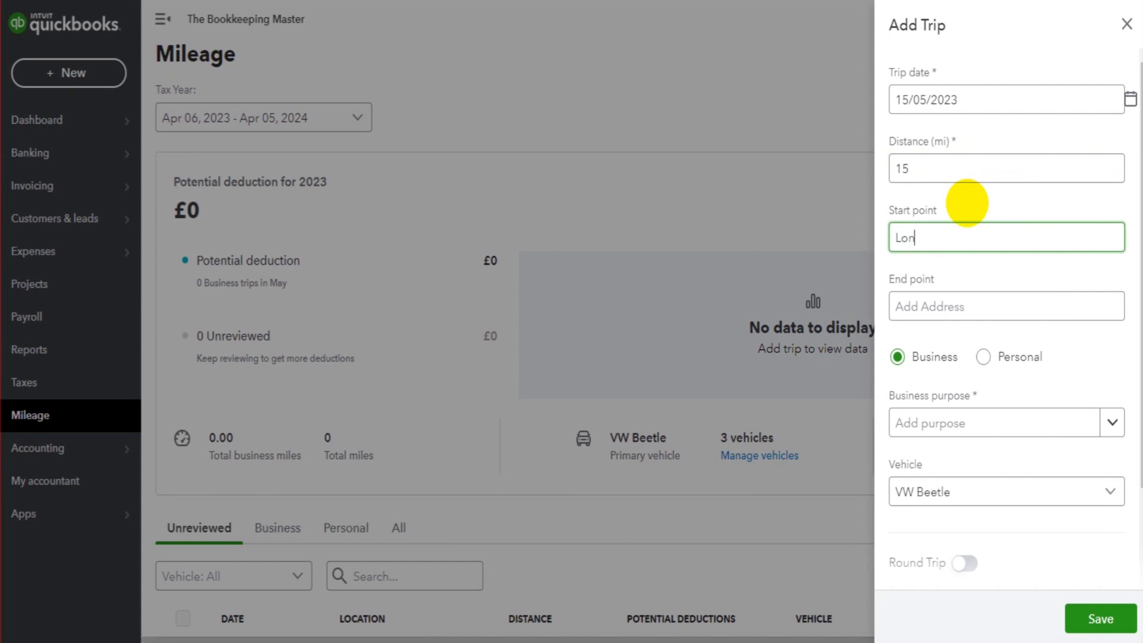
pyautogui.press('Tab')
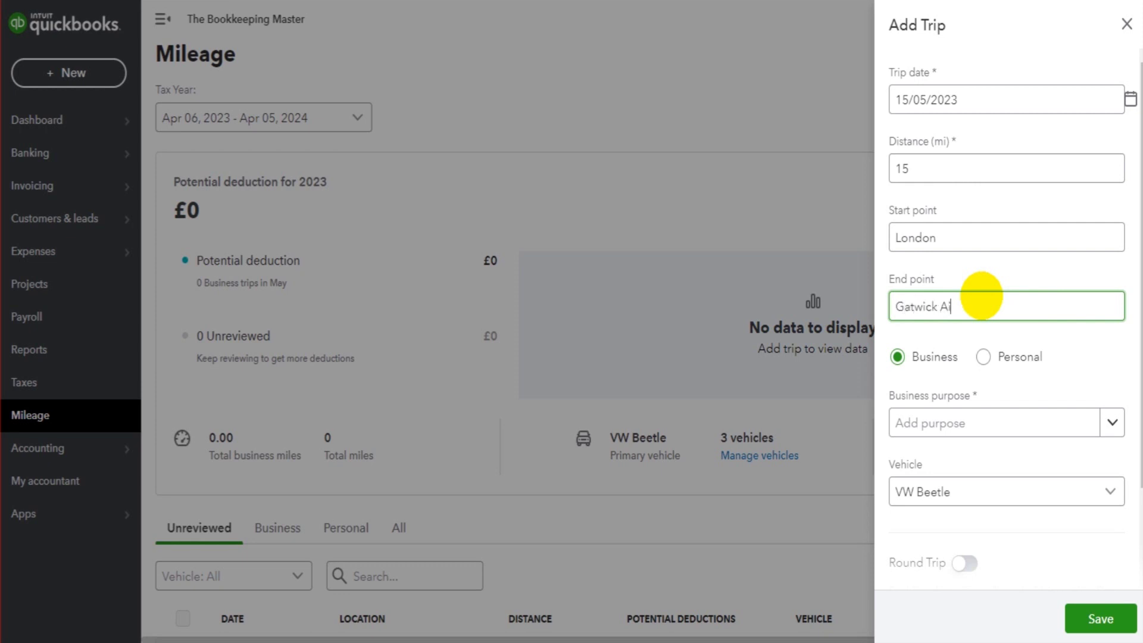
pyautogui.scroll(-2, 985, 300)
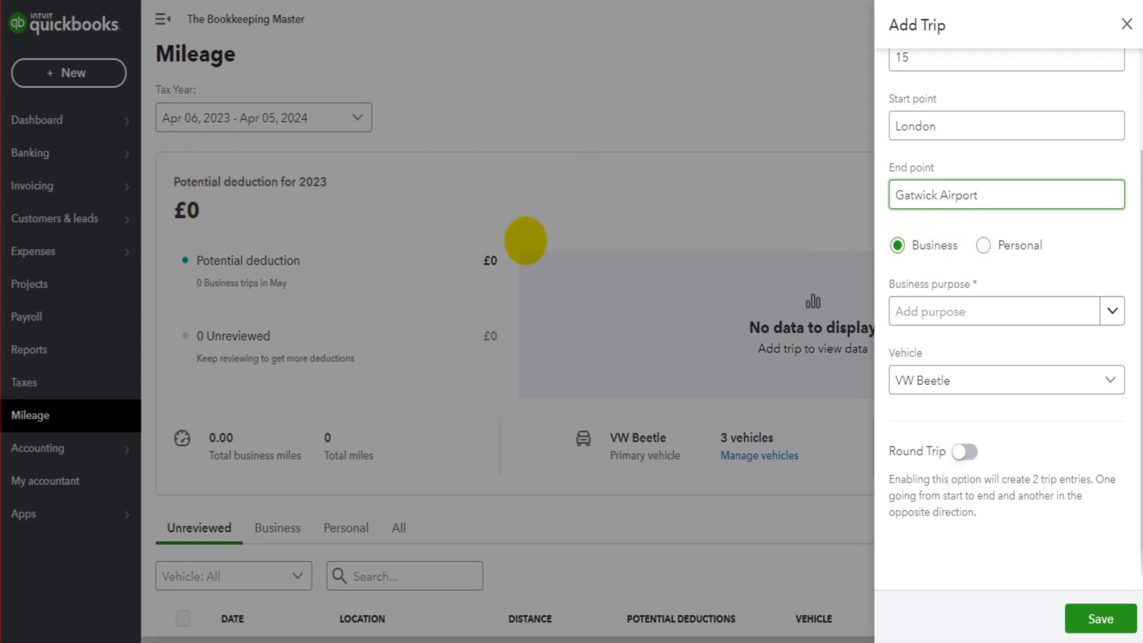
# Set the trip purpose to Meeting with client and the vehicle to VW Beetle.
pyautogui.click(1111, 310)
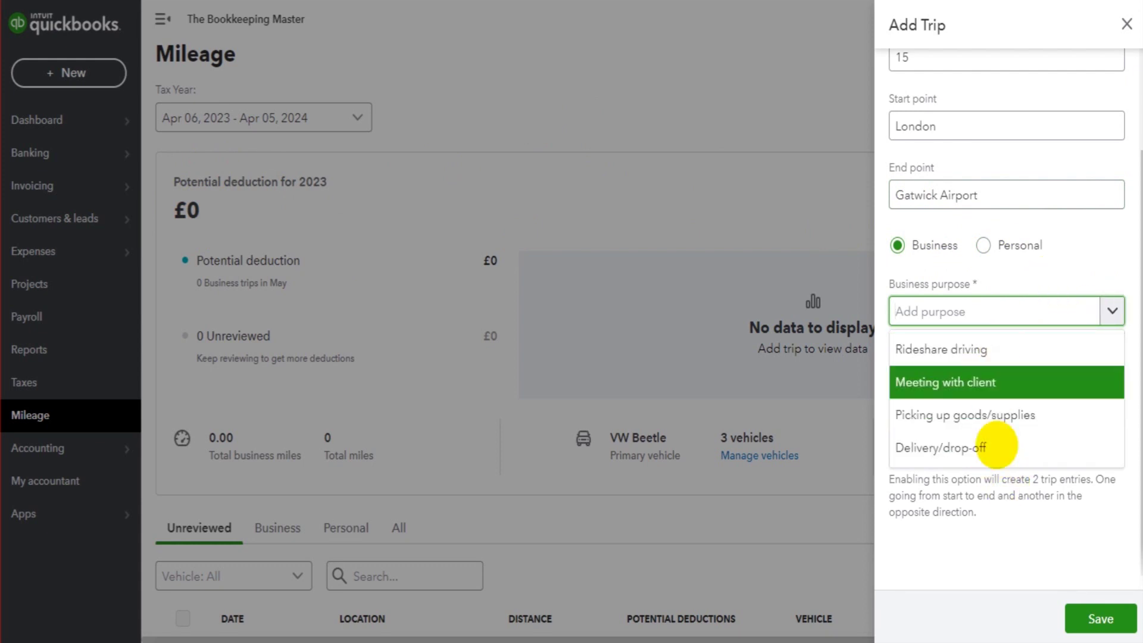
pyautogui.click(991, 382)
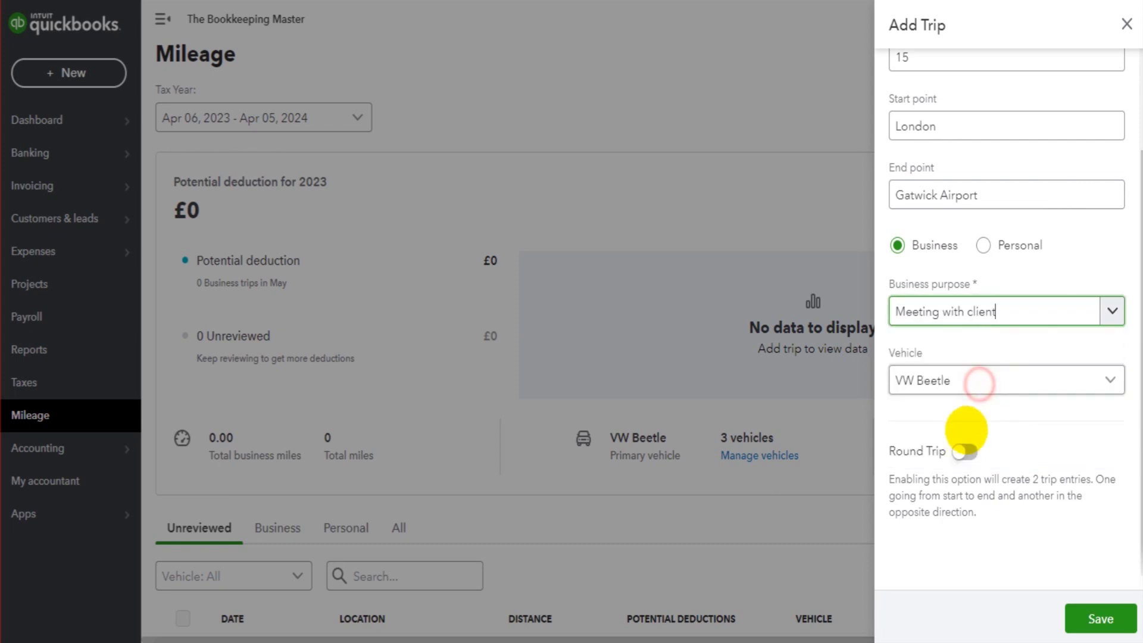
pyautogui.click(1109, 379)
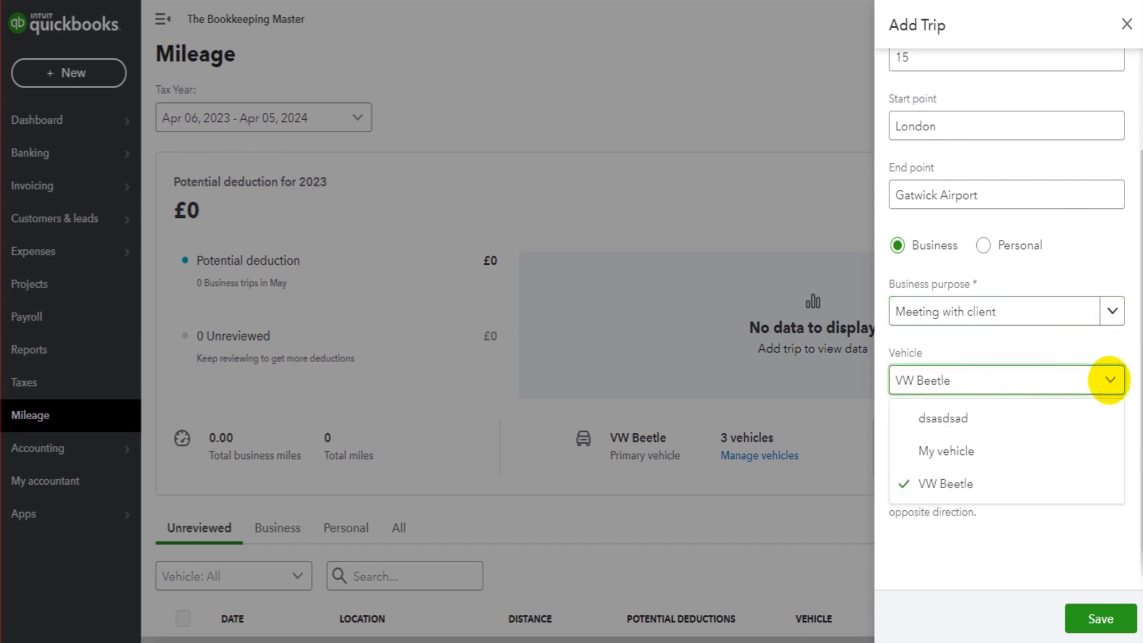
pyautogui.click(988, 484)
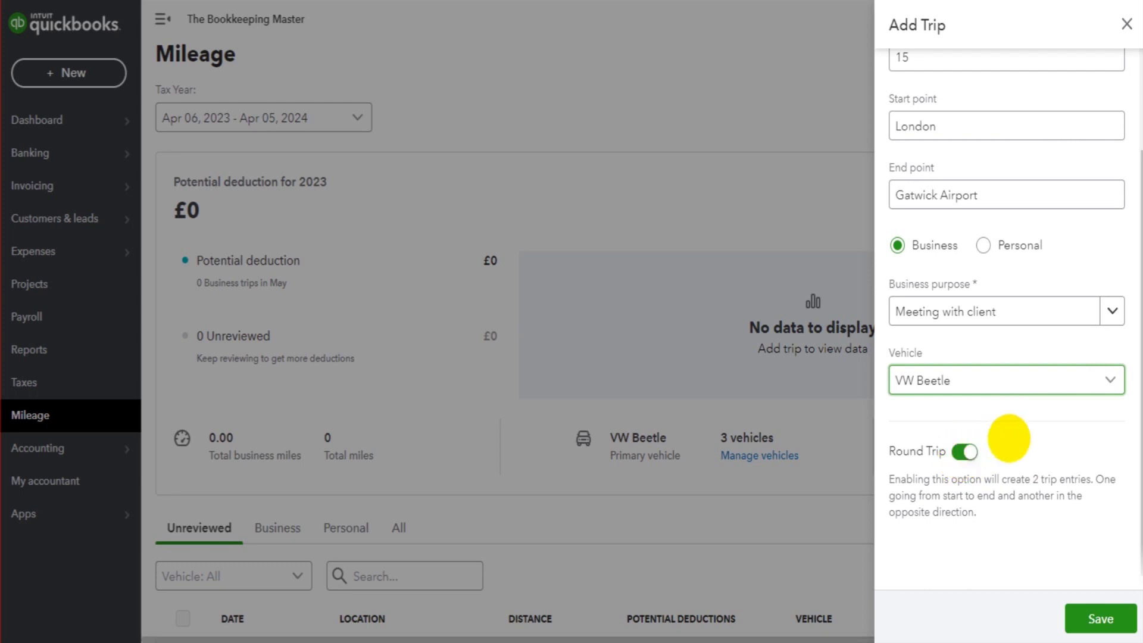
# Mark the London–Gatwick trip as a round trip and save it.
pyautogui.scroll(2, 982, 441)
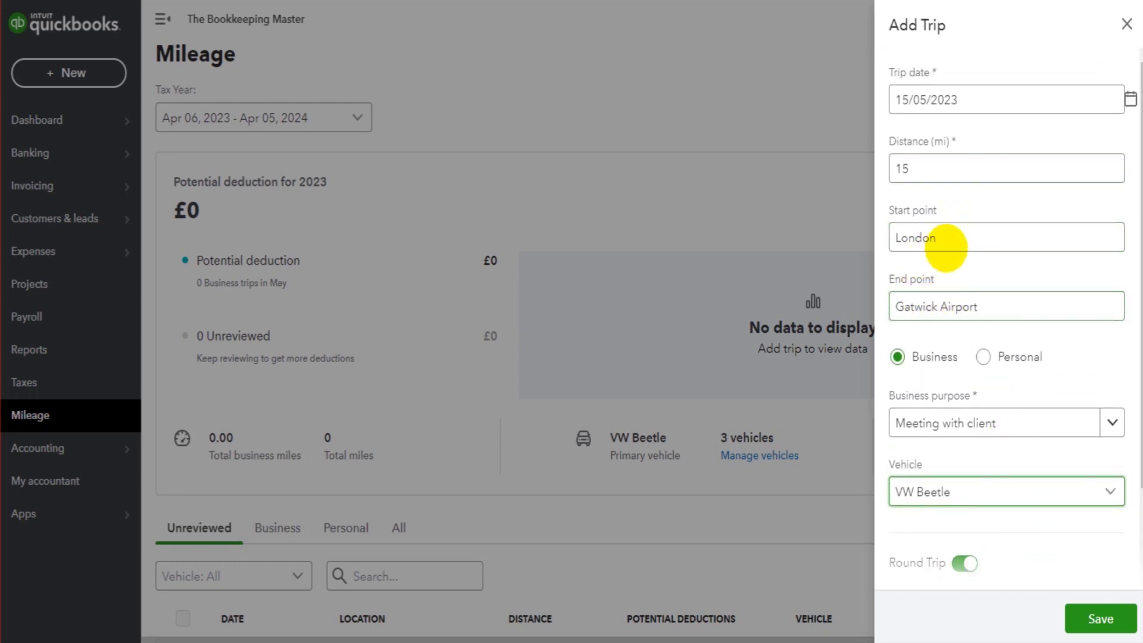
pyautogui.click(927, 166)
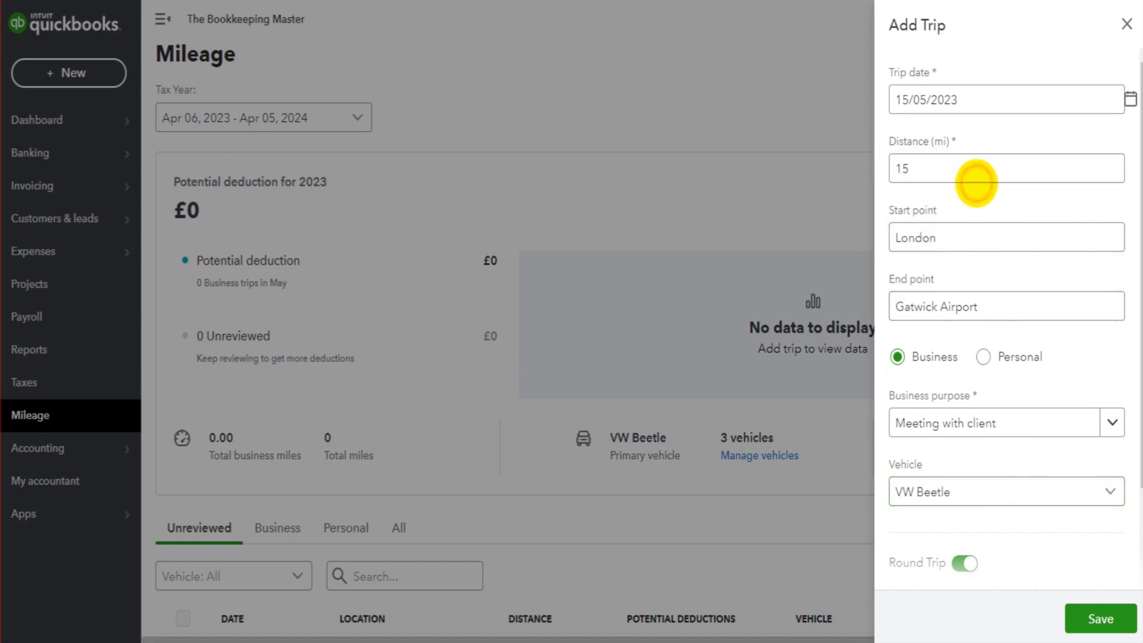
pyautogui.scroll(-2, 986, 417)
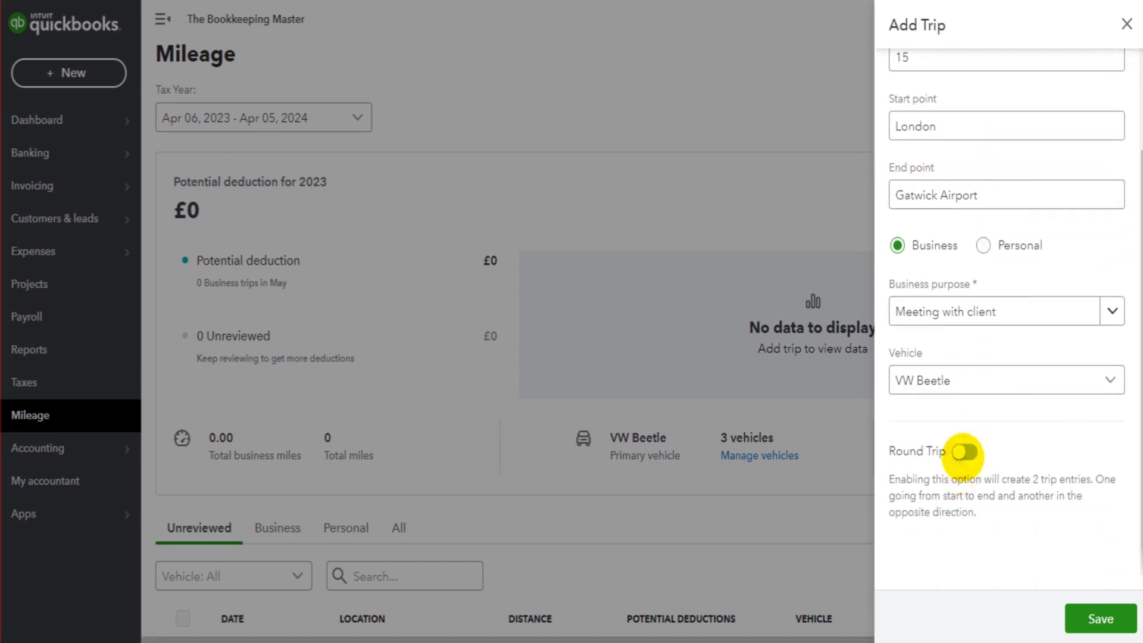
pyautogui.scroll(2, 953, 387)
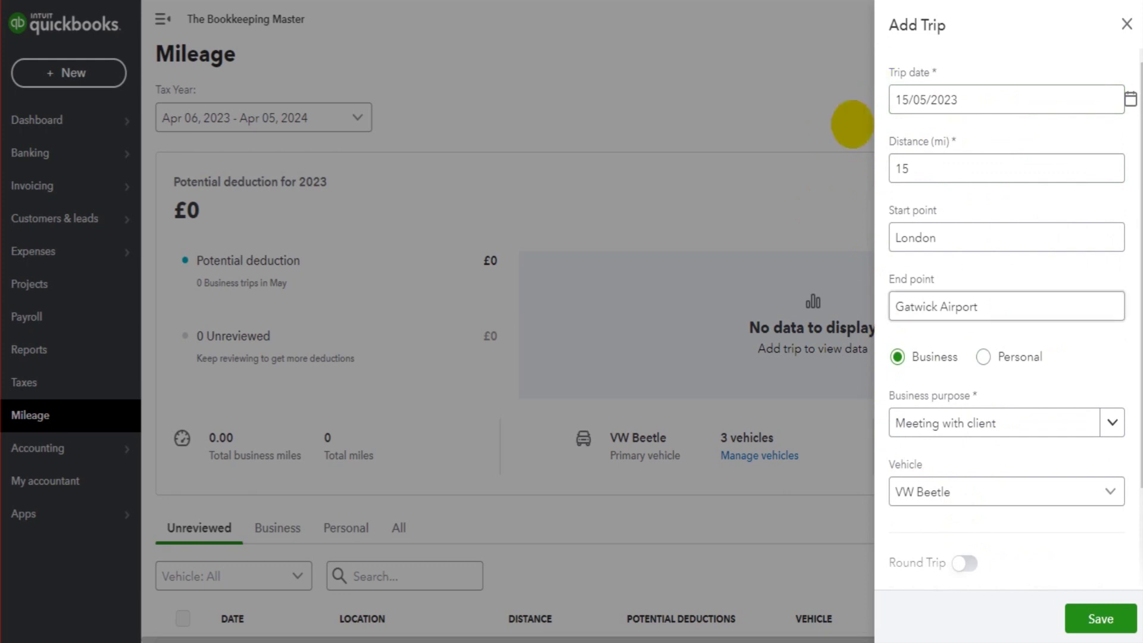
pyautogui.click(906, 213)
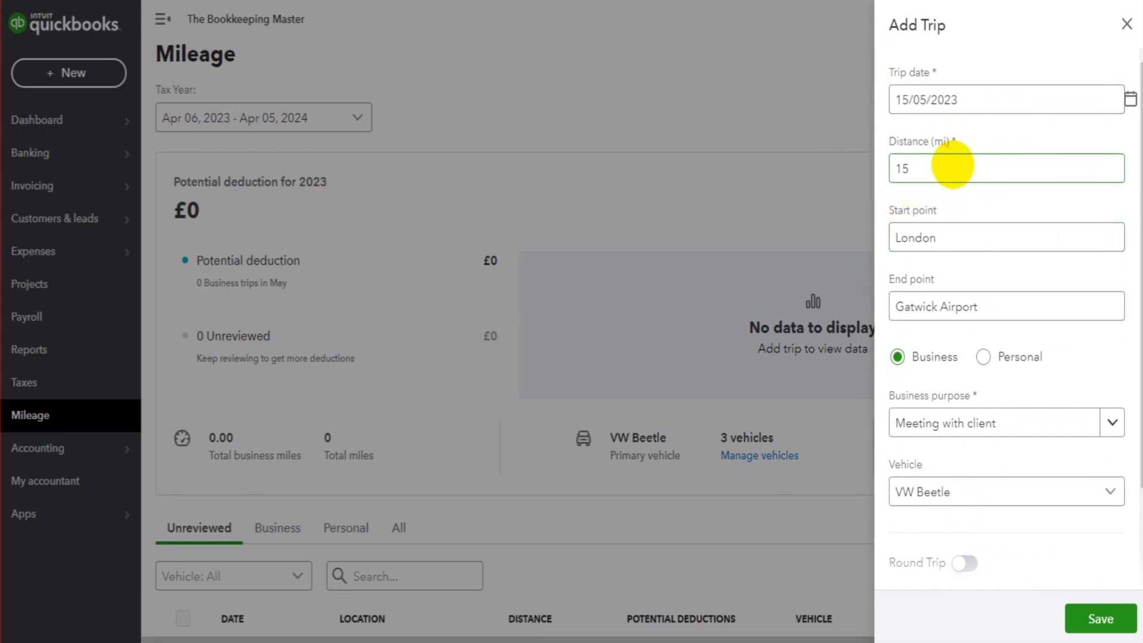
pyautogui.scroll(-2, 929, 179)
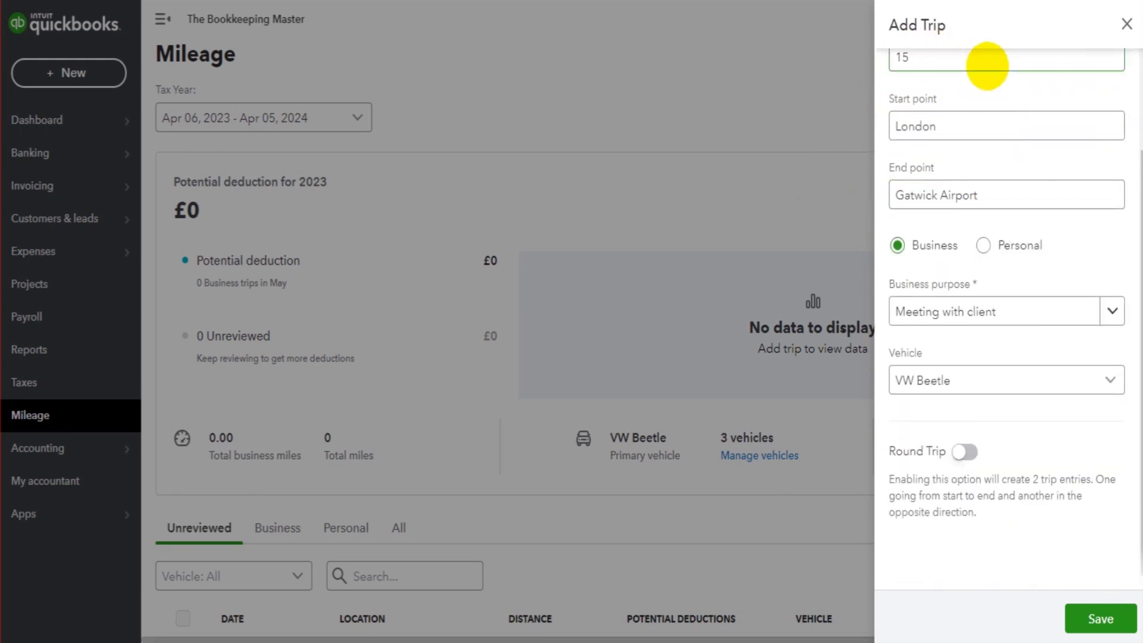
pyautogui.click(965, 452)
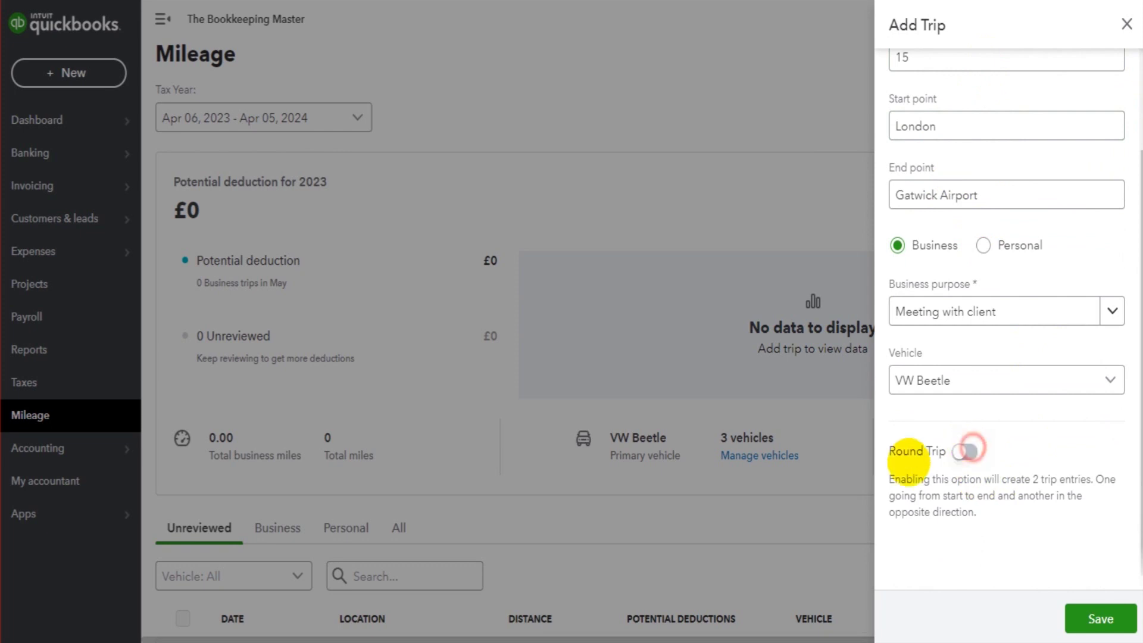
pyautogui.click(1080, 614)
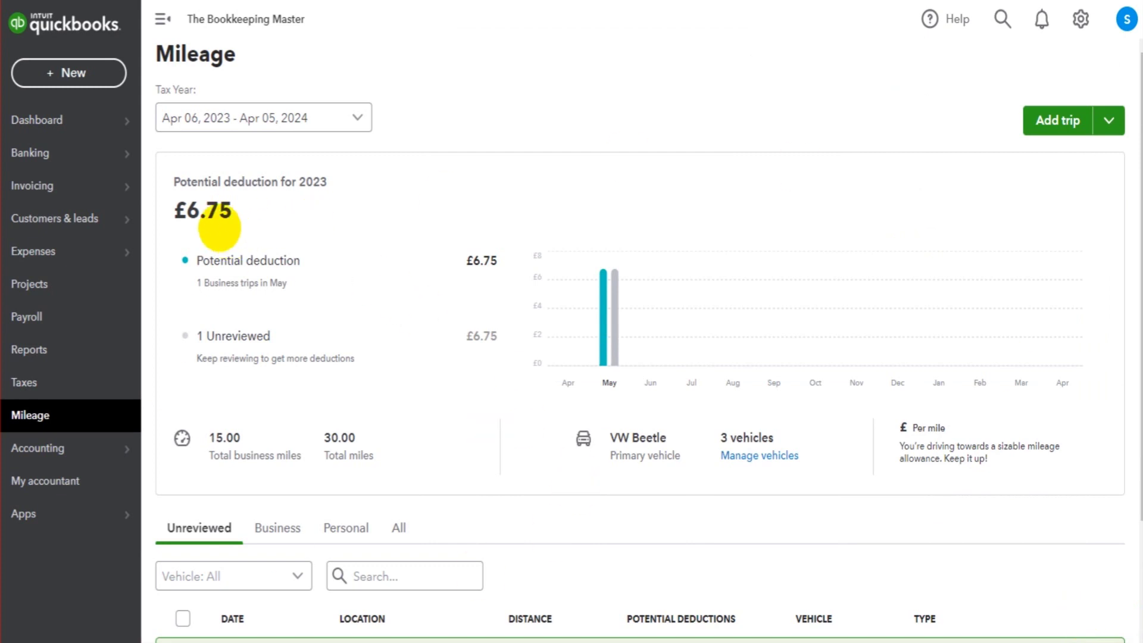
pyautogui.moveTo(178, 211); pyautogui.dragTo(262, 207)
pyautogui.click(244, 210)
pyautogui.click(226, 212)
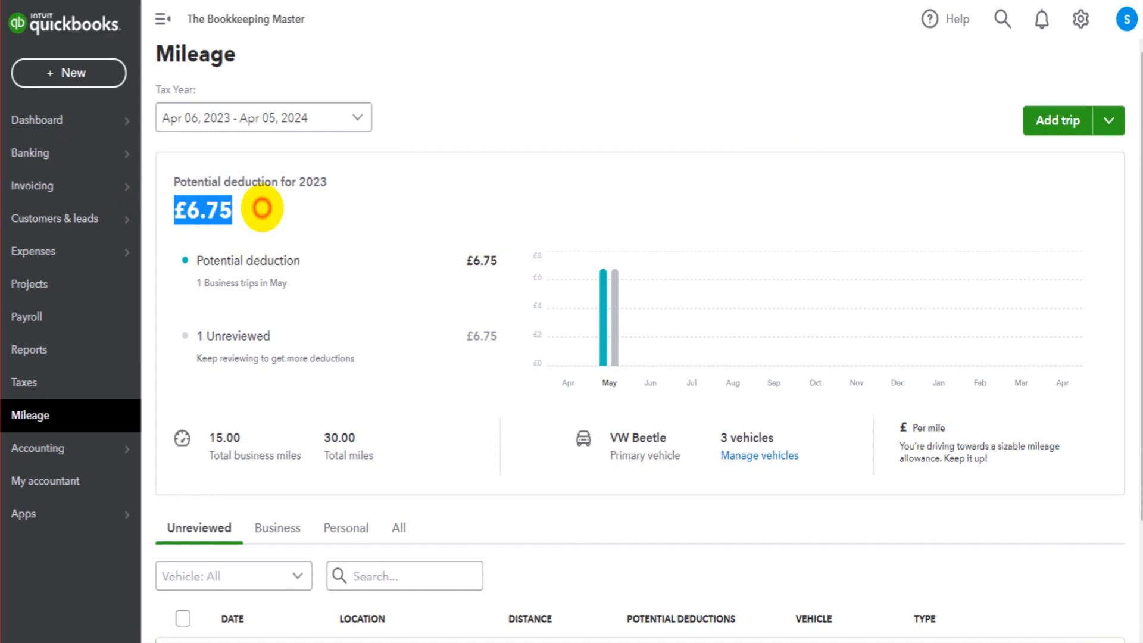
pyautogui.click(262, 208)
pyautogui.scroll(-2, 262, 215)
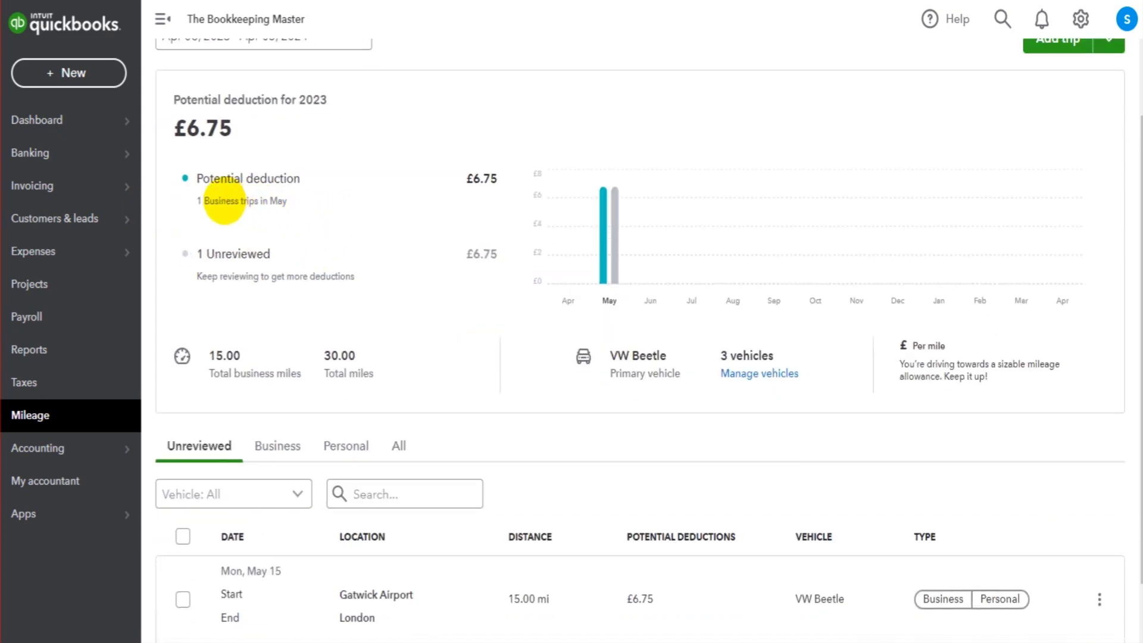
pyautogui.moveTo(215, 201); pyautogui.dragTo(266, 202)
pyautogui.click(294, 191)
pyautogui.scroll(-1, 401, 439)
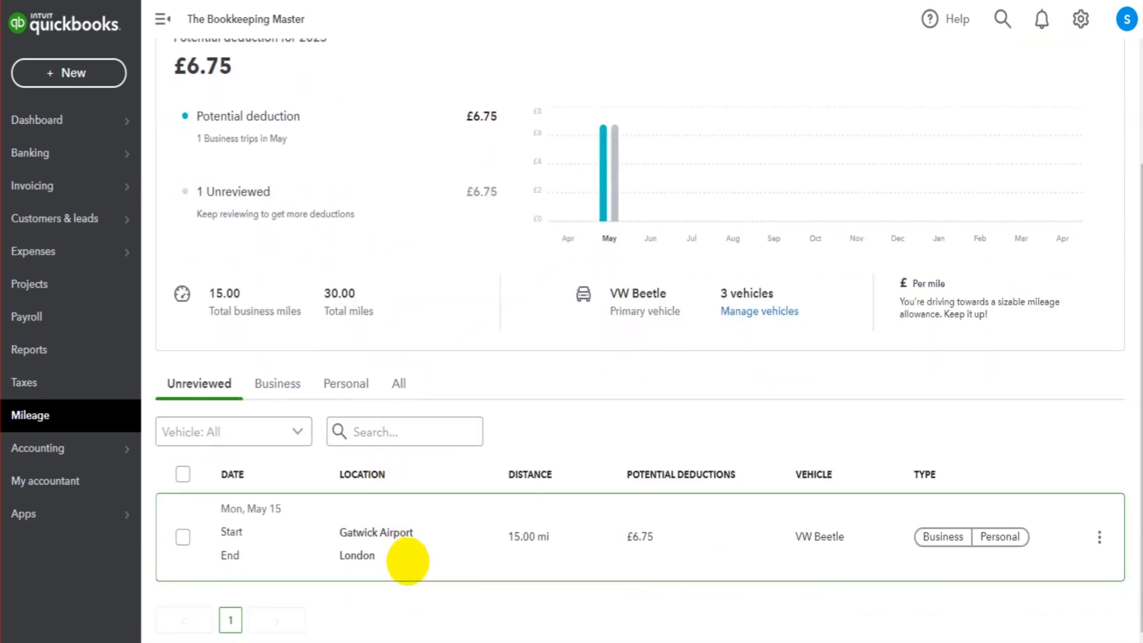
pyautogui.scroll(2, 972, 421)
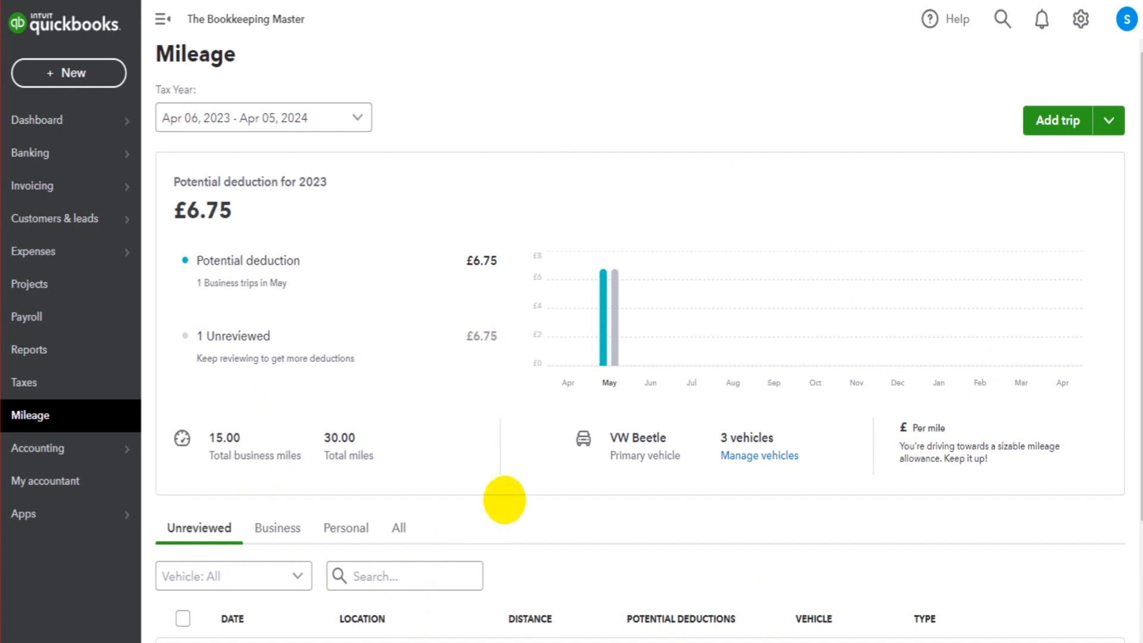
pyautogui.scroll(-3, 505, 500)
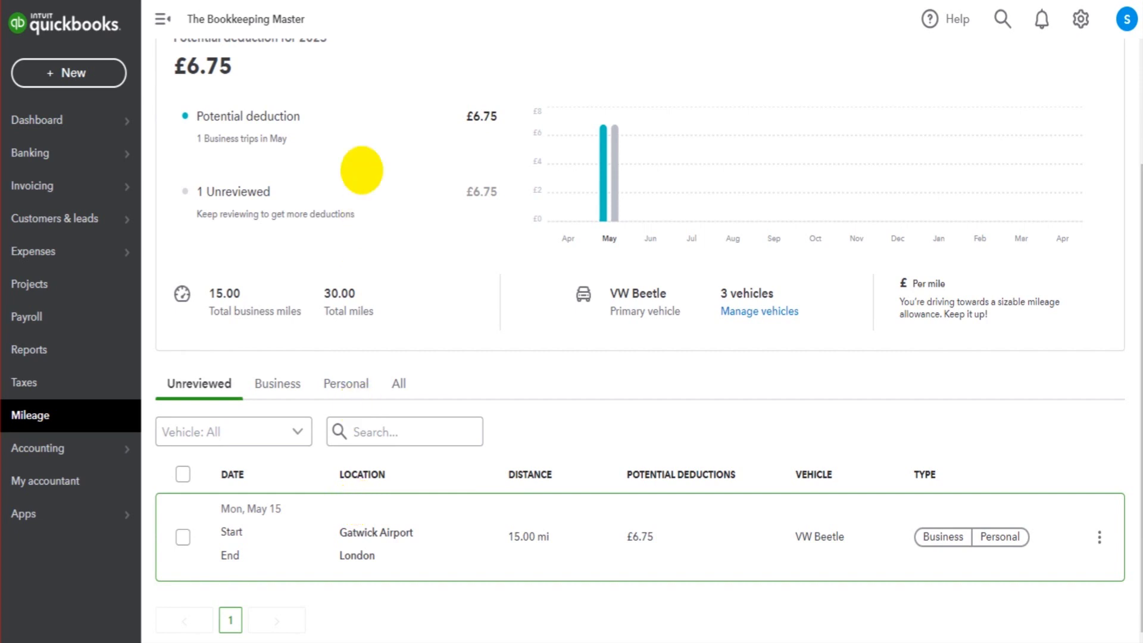
pyautogui.click(269, 383)
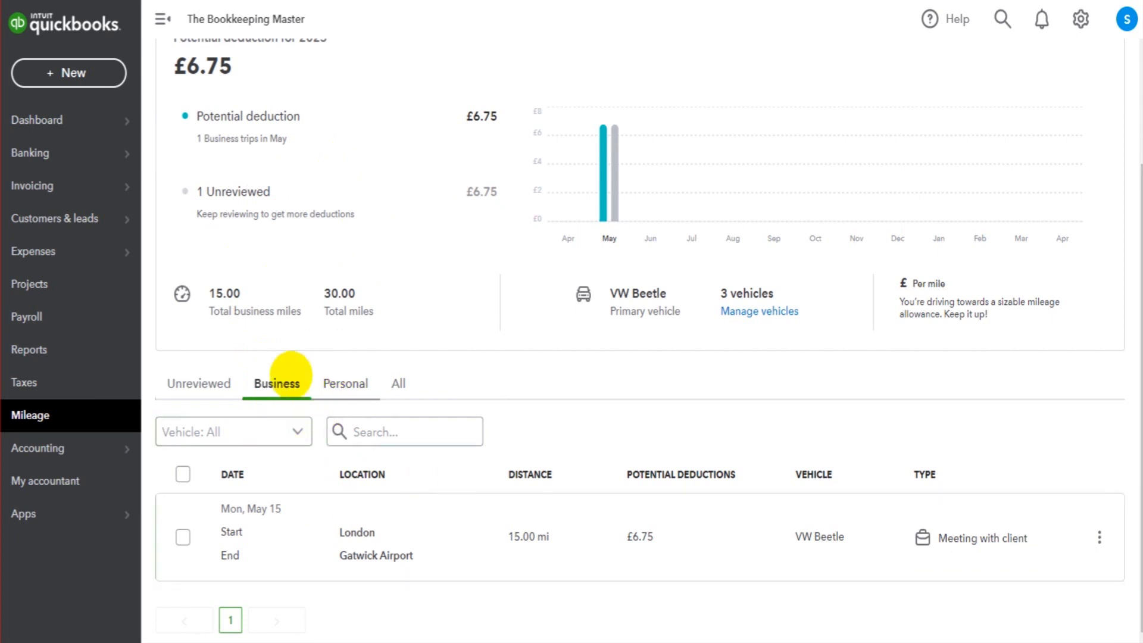
pyautogui.click(371, 379)
pyautogui.scroll(-2, 536, 476)
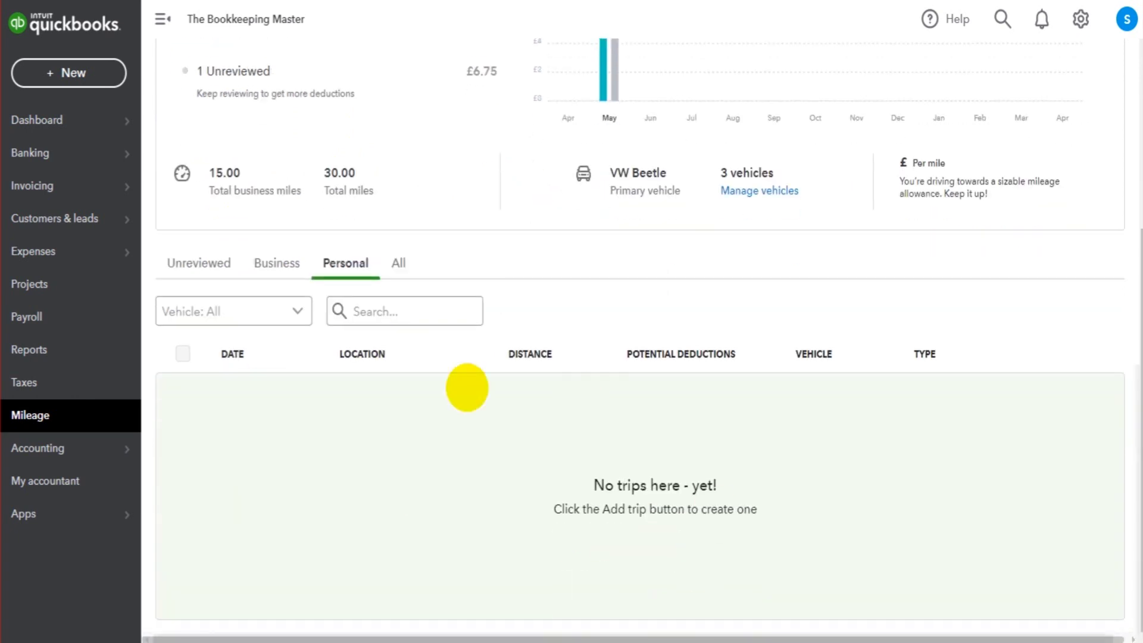
pyautogui.click(271, 256)
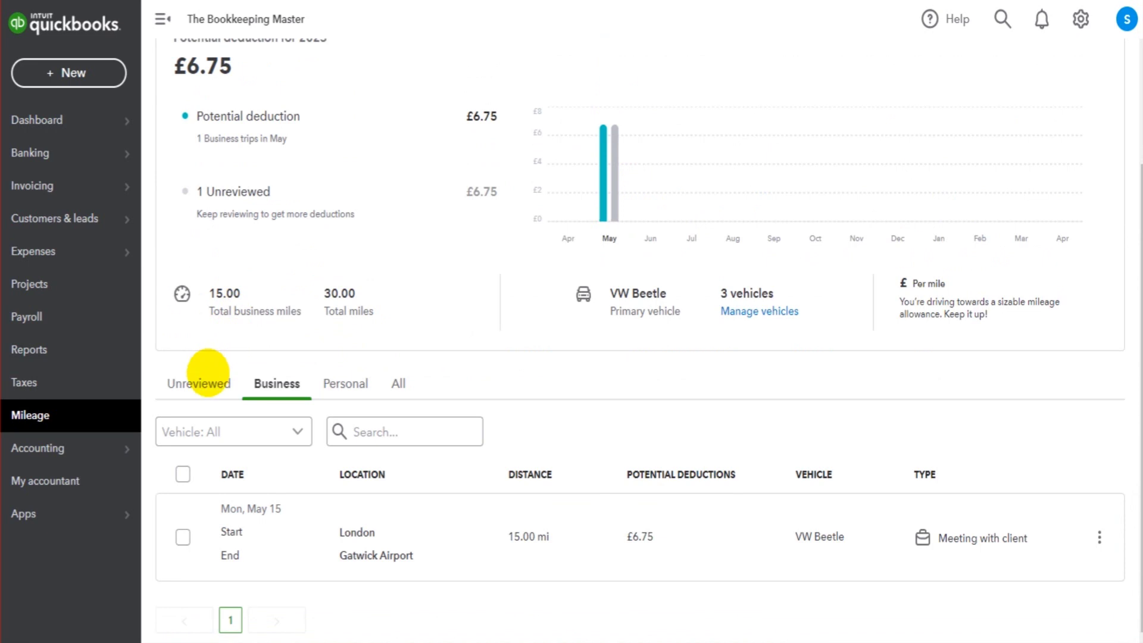
pyautogui.click(208, 373)
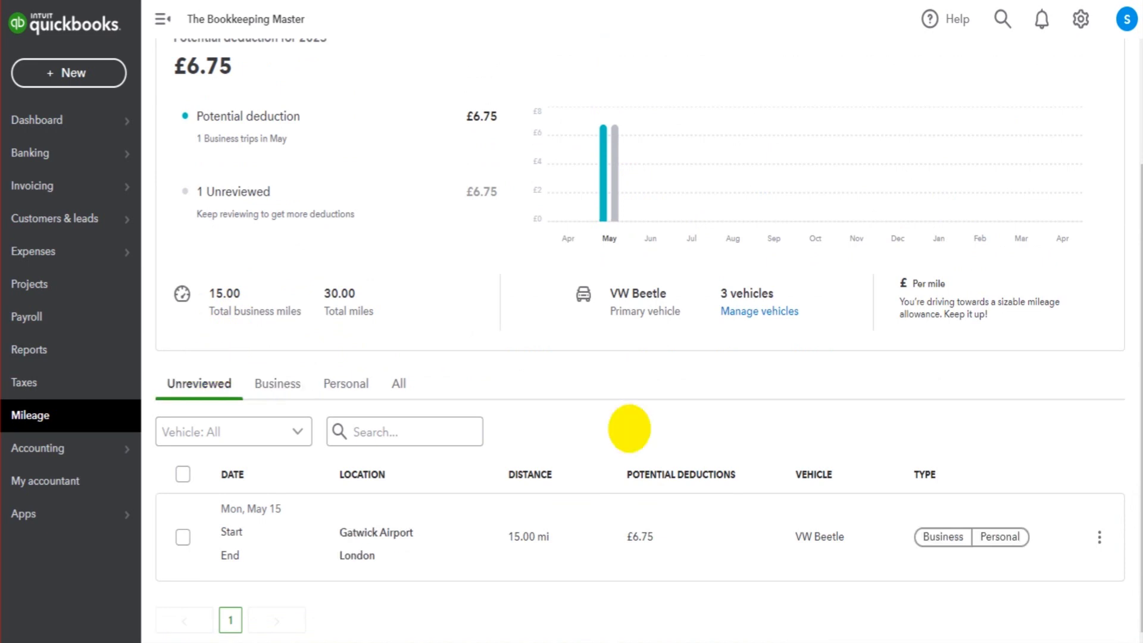
pyautogui.scroll(3, 629, 425)
# Start a 35-mile trip dated 14/05/2023 from Paris to 'dsadas'.
pyautogui.click(1058, 121)
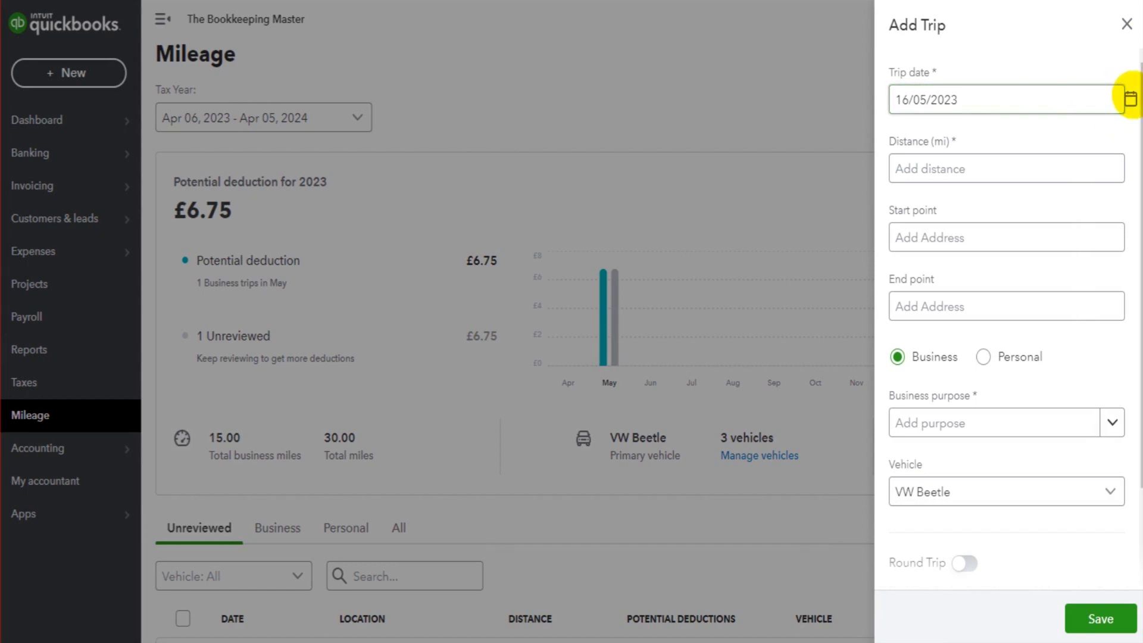
pyautogui.click(1131, 98)
pyautogui.click(910, 253)
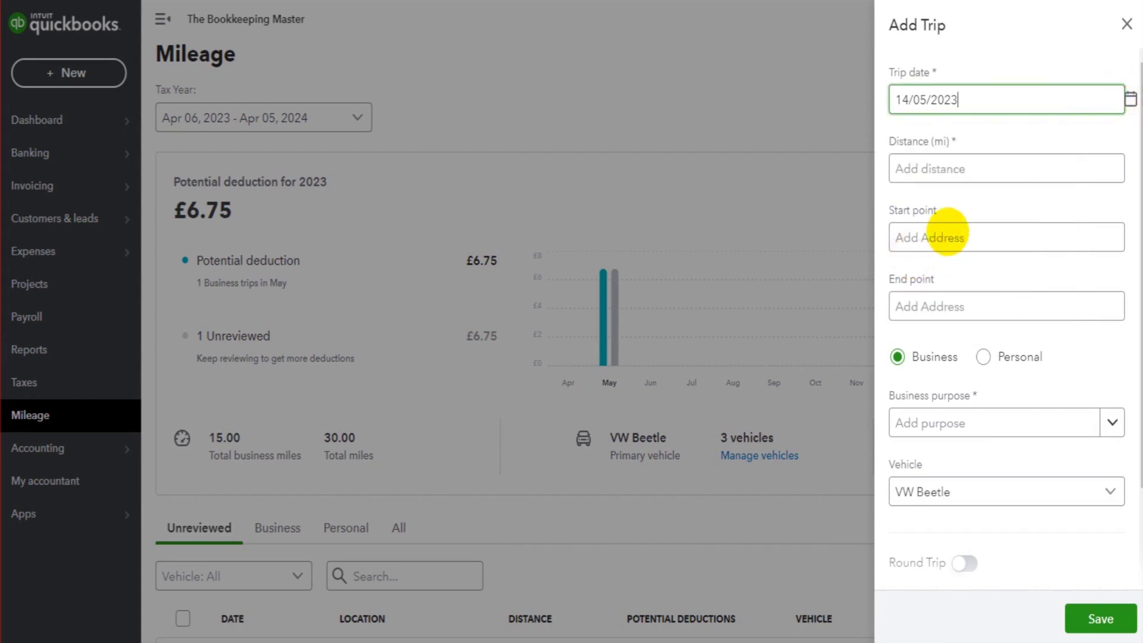
pyautogui.click(951, 168)
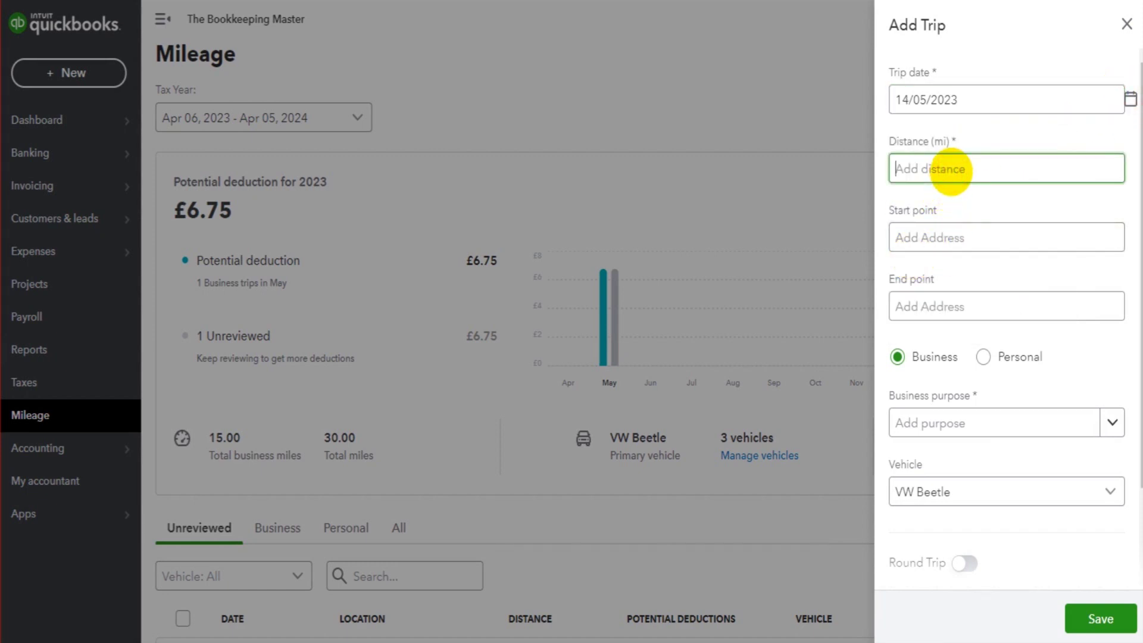
pyautogui.press('Tab')
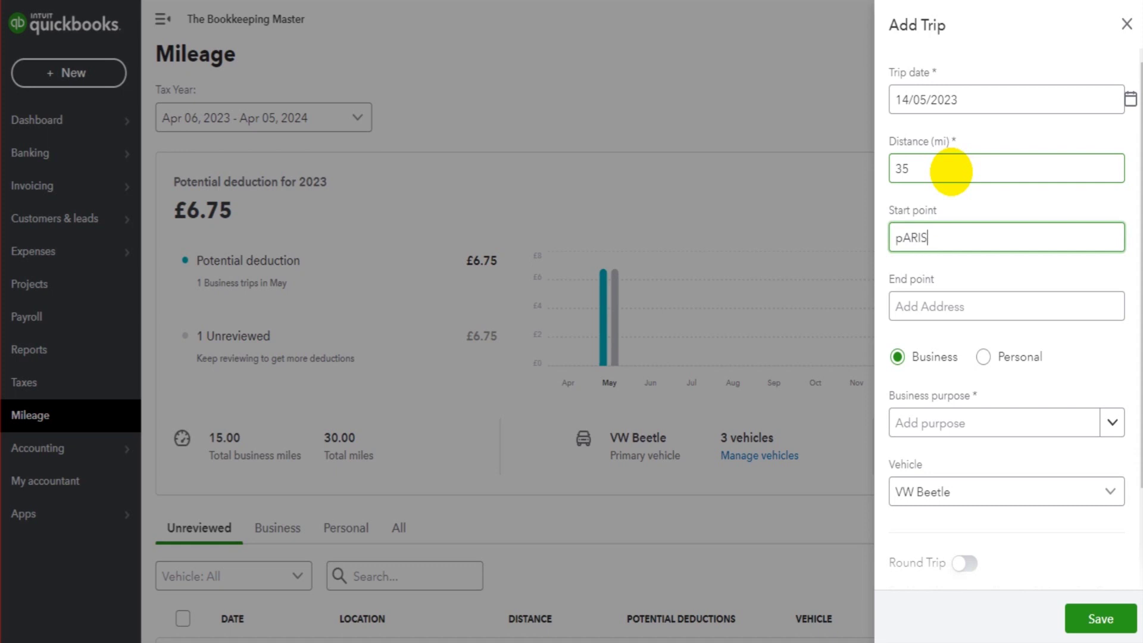
pyautogui.write('Paris')
pyautogui.press('Tab')
pyautogui.write('dsadas')
pyautogui.press('Tab')
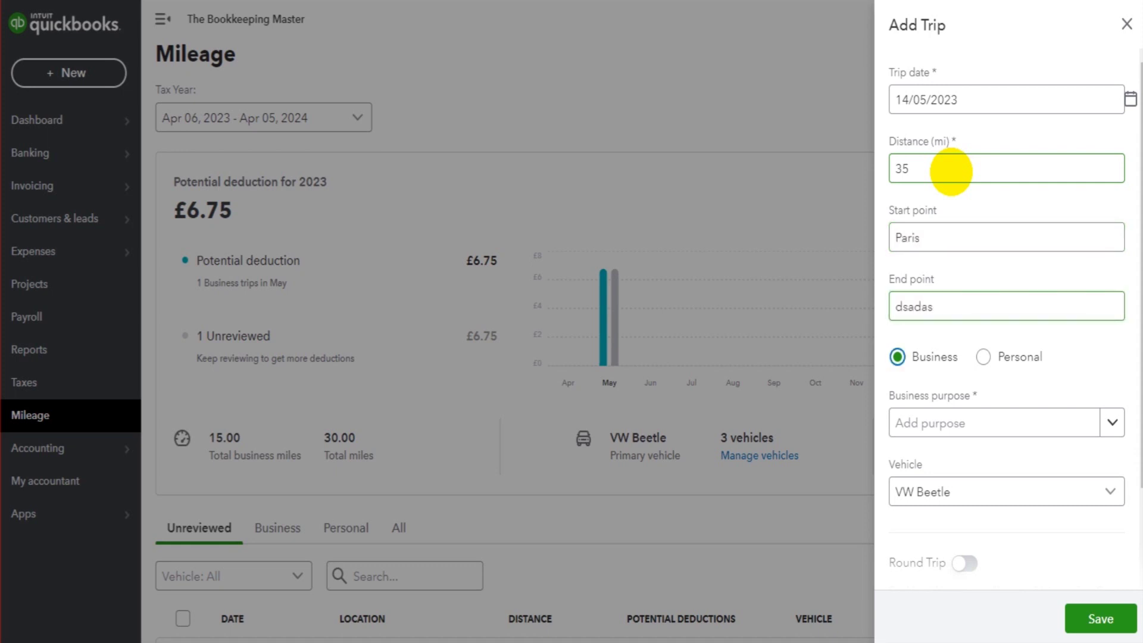
pyautogui.scroll(-2, 976, 321)
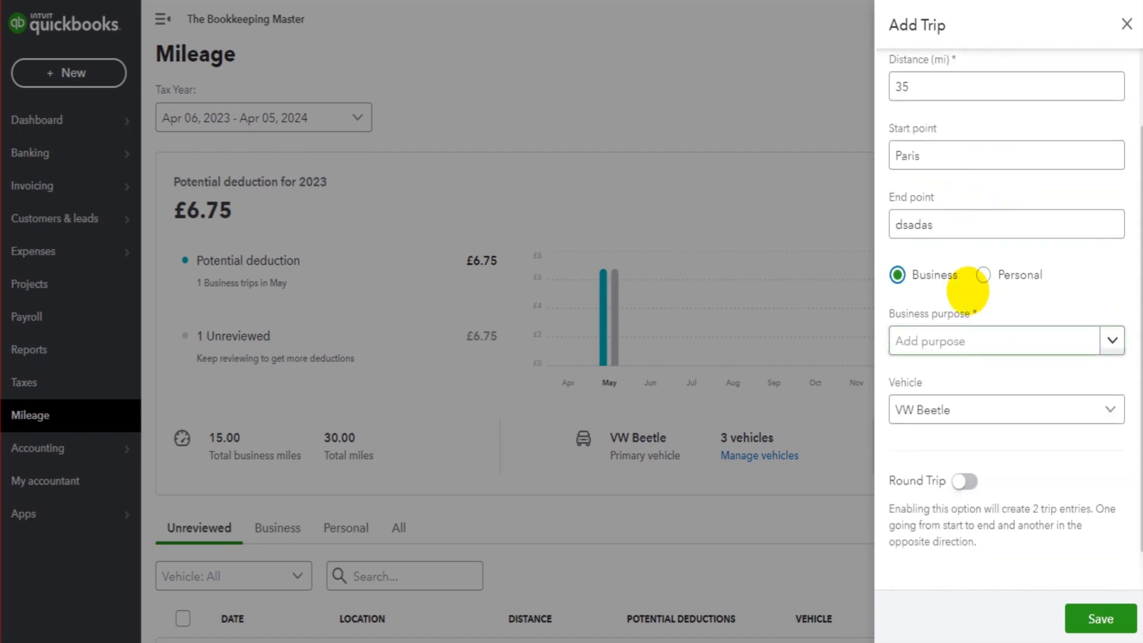
# Add 'Meeting with Supplier' as the trip's business purpose.
pyautogui.click(991, 340)
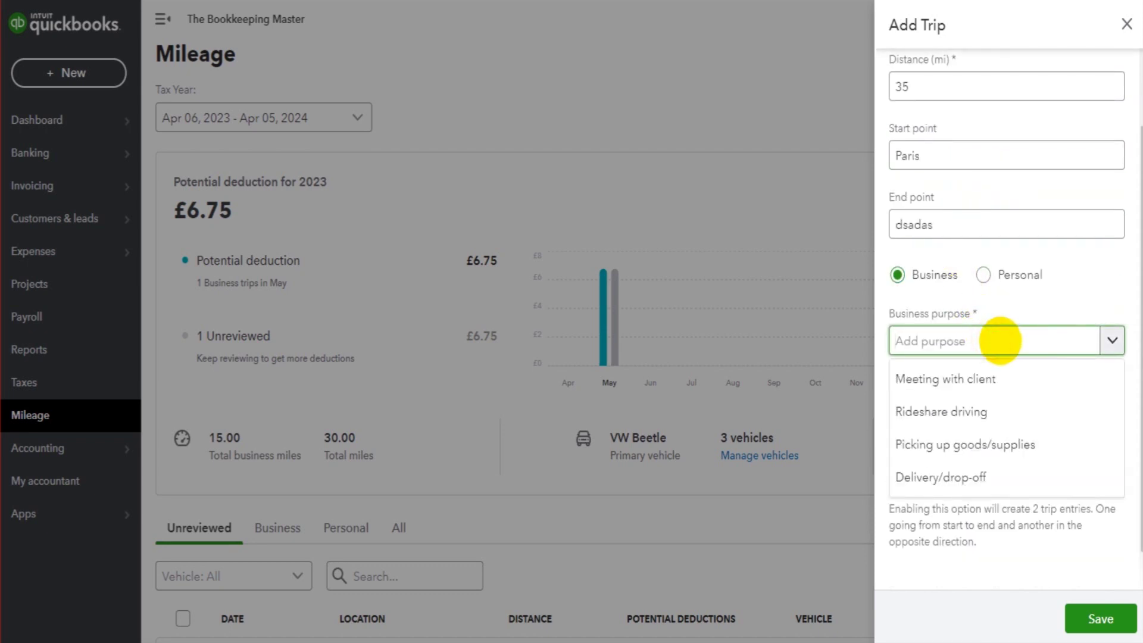
pyautogui.scroll(-1, 1006, 334)
pyautogui.press('Down')
pyautogui.press('Down')
pyautogui.press('Down')
pyautogui.press('Down')
pyautogui.press('Down')
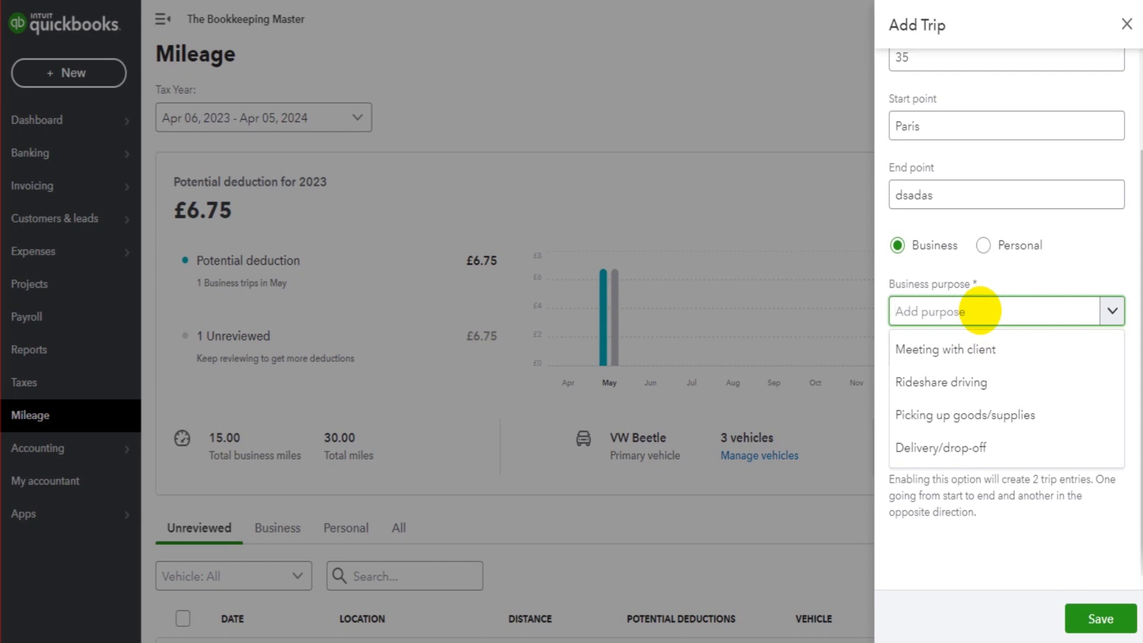
pyautogui.write('Mee')
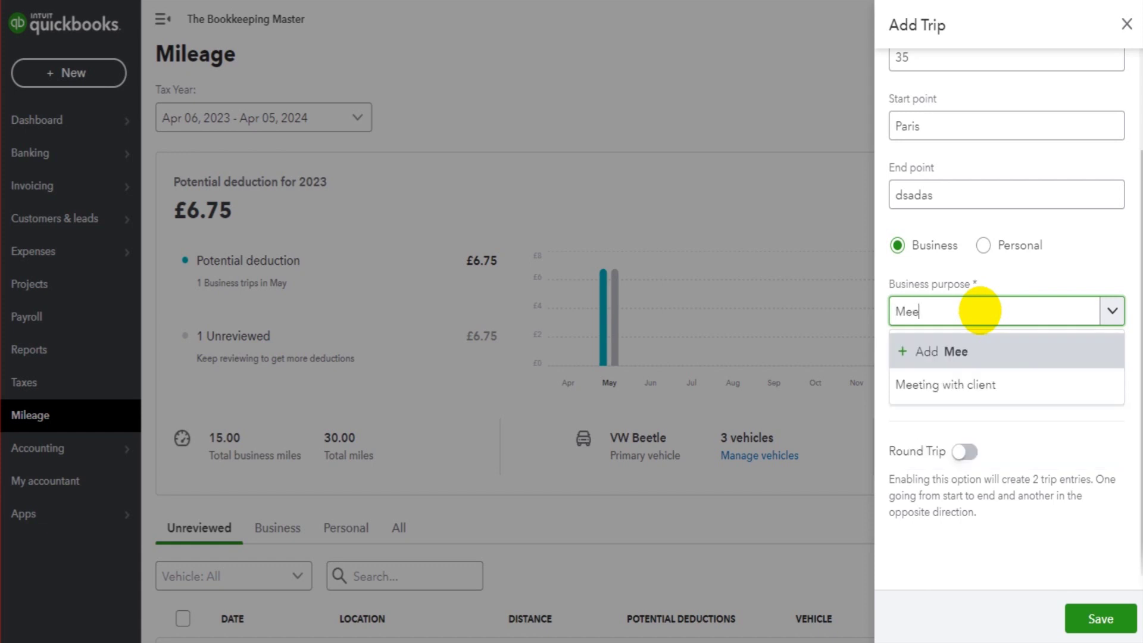
pyautogui.write('ting with Supplier')
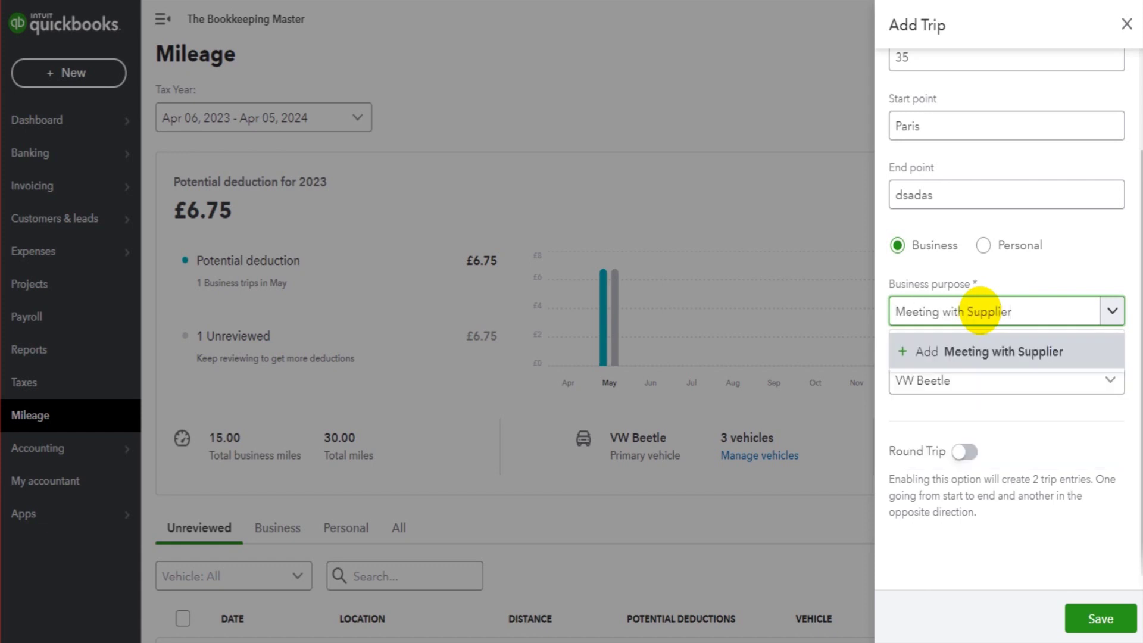
pyautogui.click(982, 356)
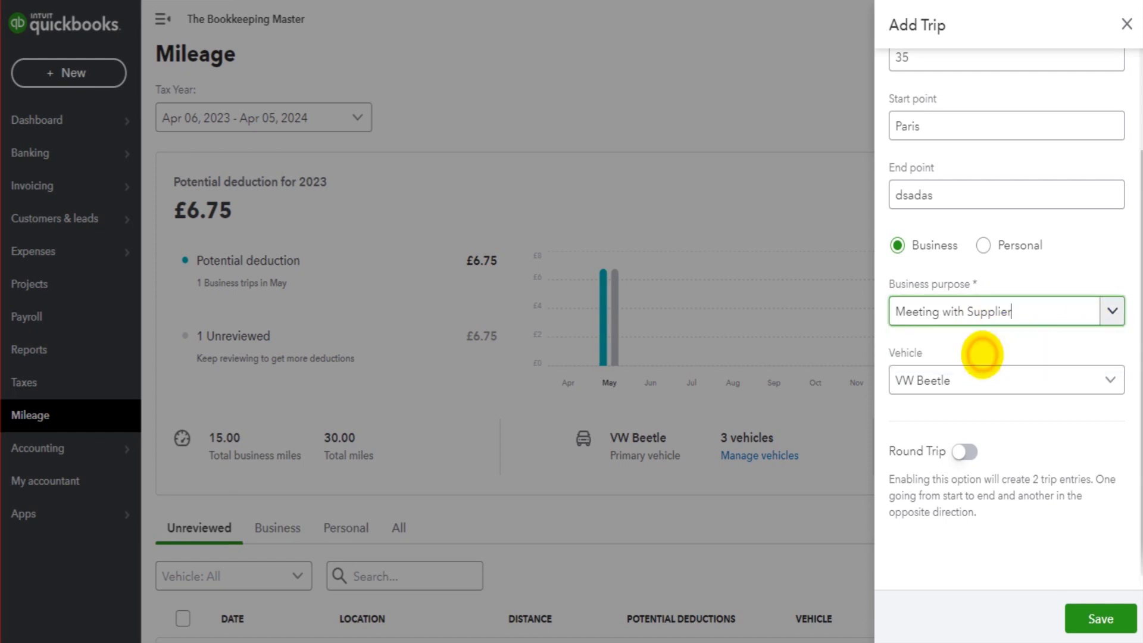
pyautogui.click(1109, 313)
pyautogui.click(1110, 310)
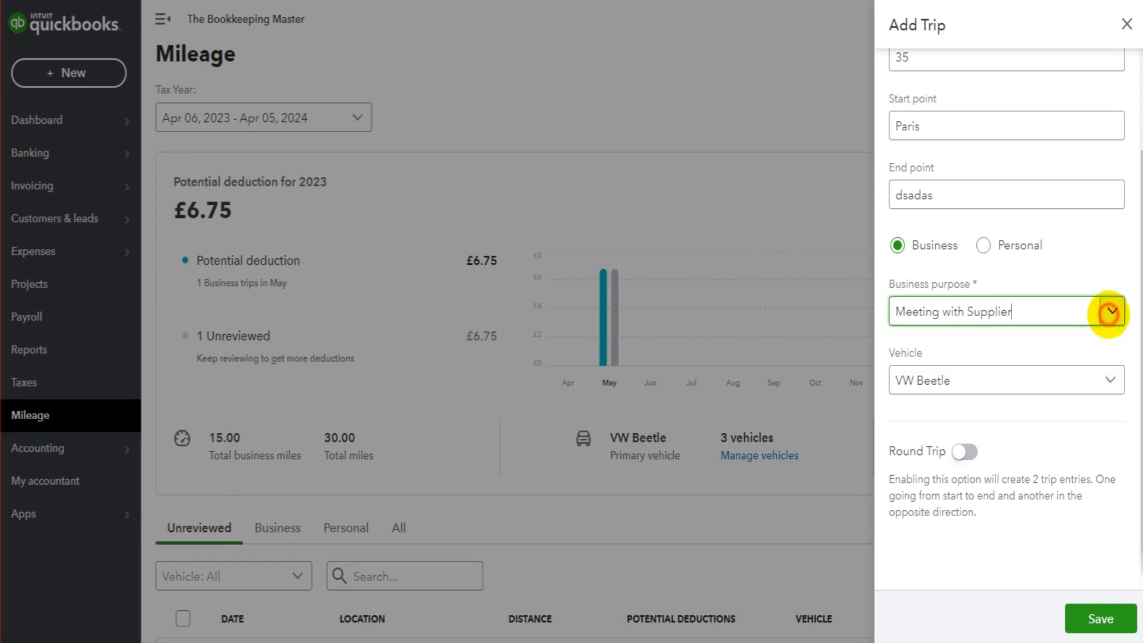
# Keep VW Beetle as the vehicle, make it a round trip and save.
pyautogui.click(1092, 379)
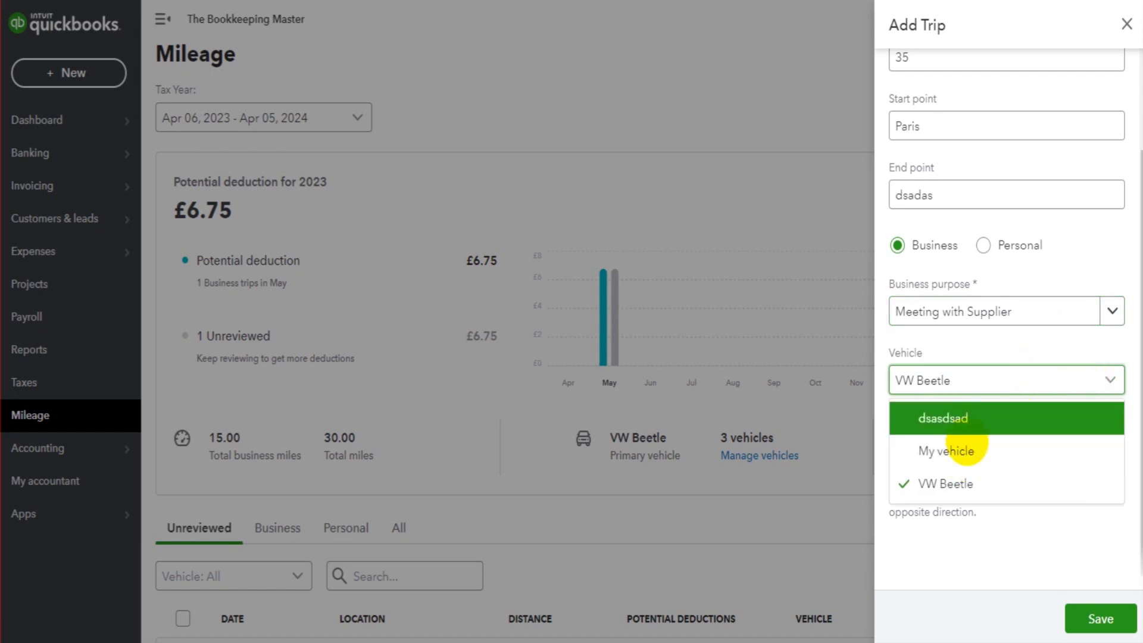
pyautogui.click(991, 473)
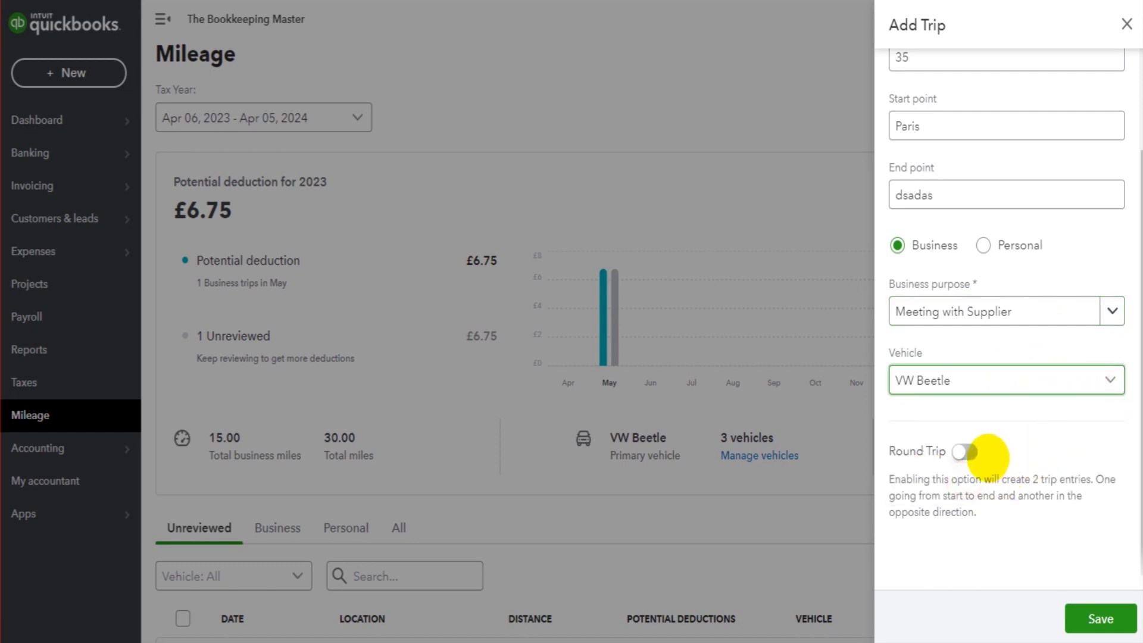
pyautogui.click(965, 452)
pyautogui.click(1102, 620)
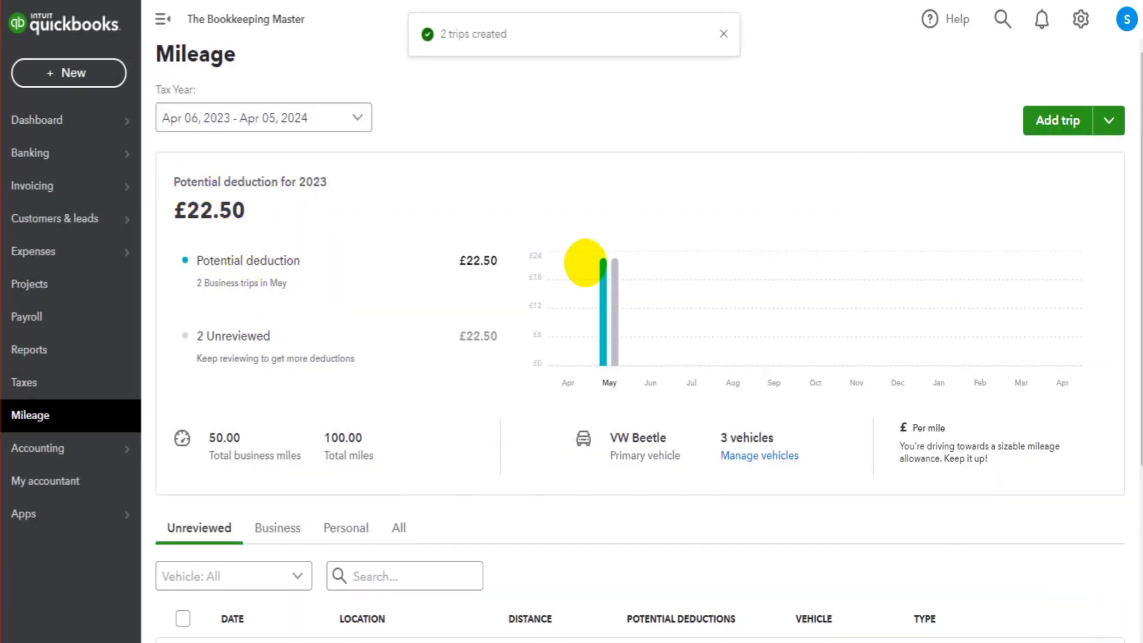
pyautogui.scroll(-4, 651, 370)
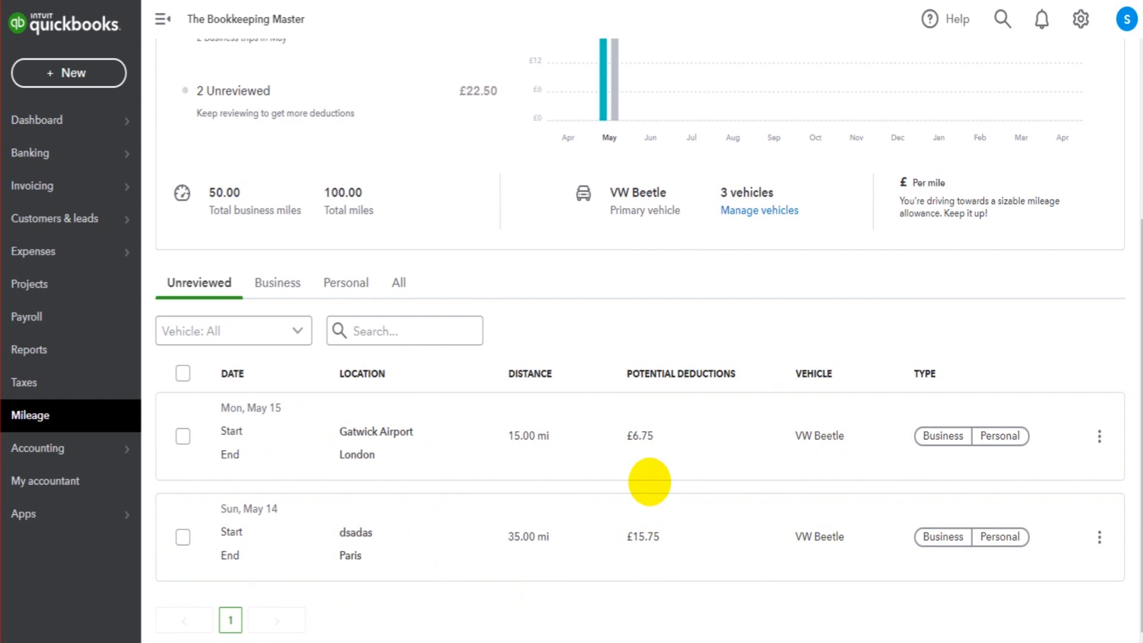
pyautogui.click(277, 283)
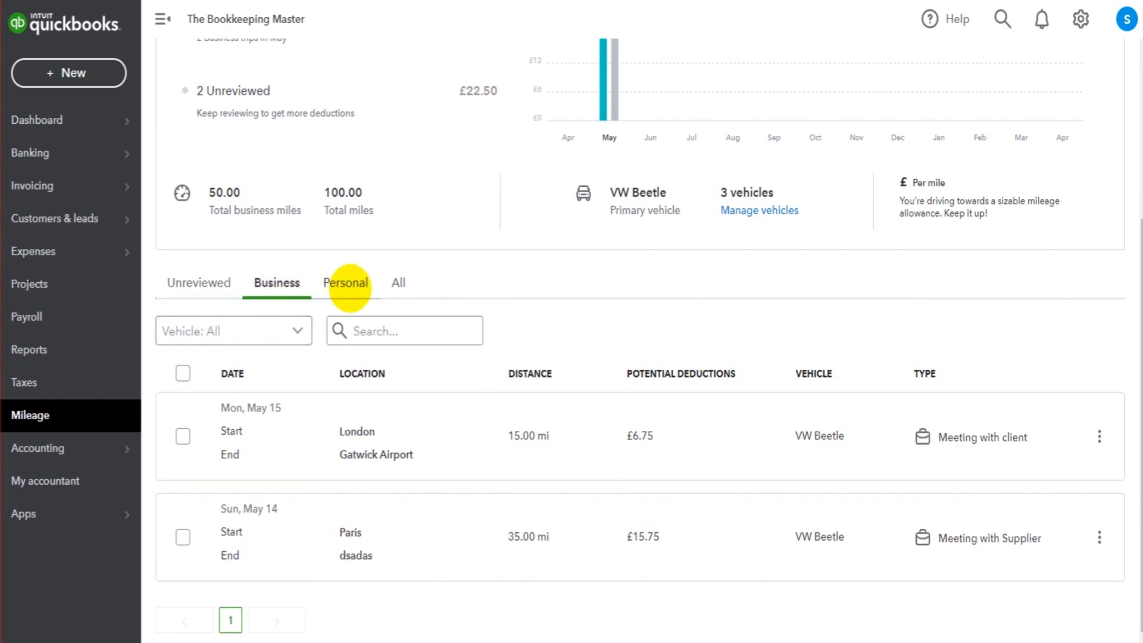
pyautogui.click(344, 283)
pyautogui.click(202, 284)
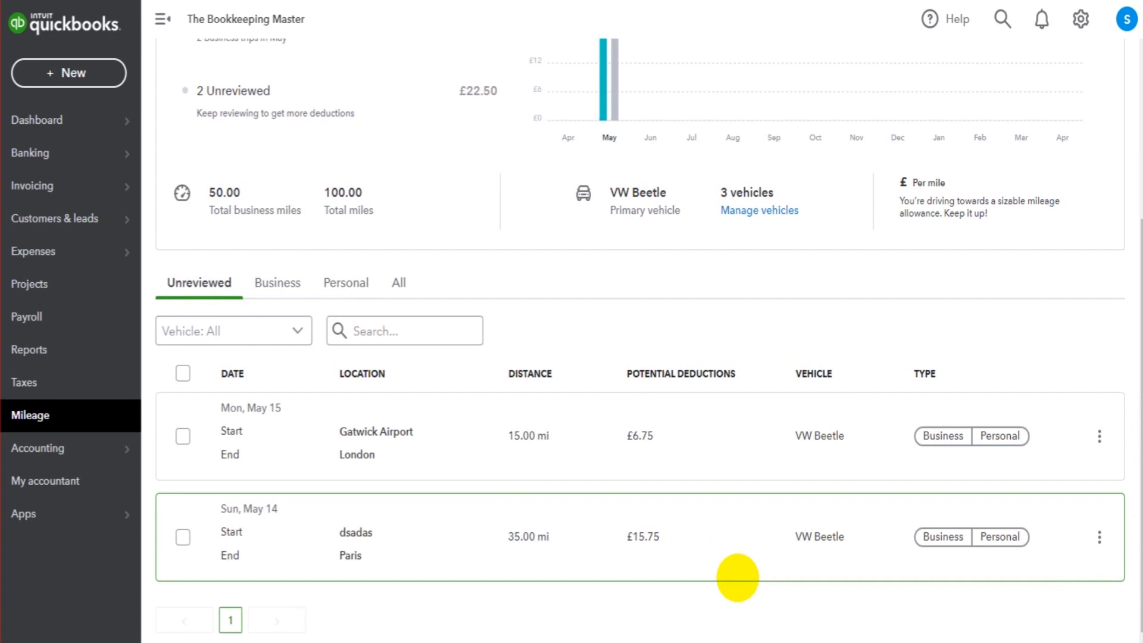
pyautogui.scroll(3, 737, 577)
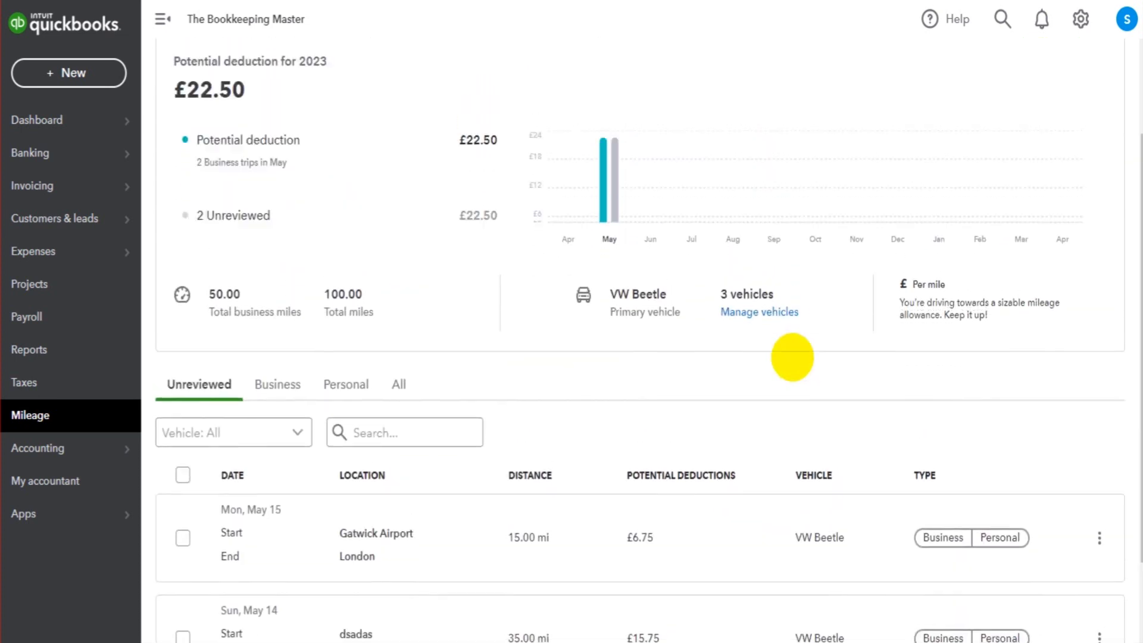
pyautogui.scroll(3, 792, 357)
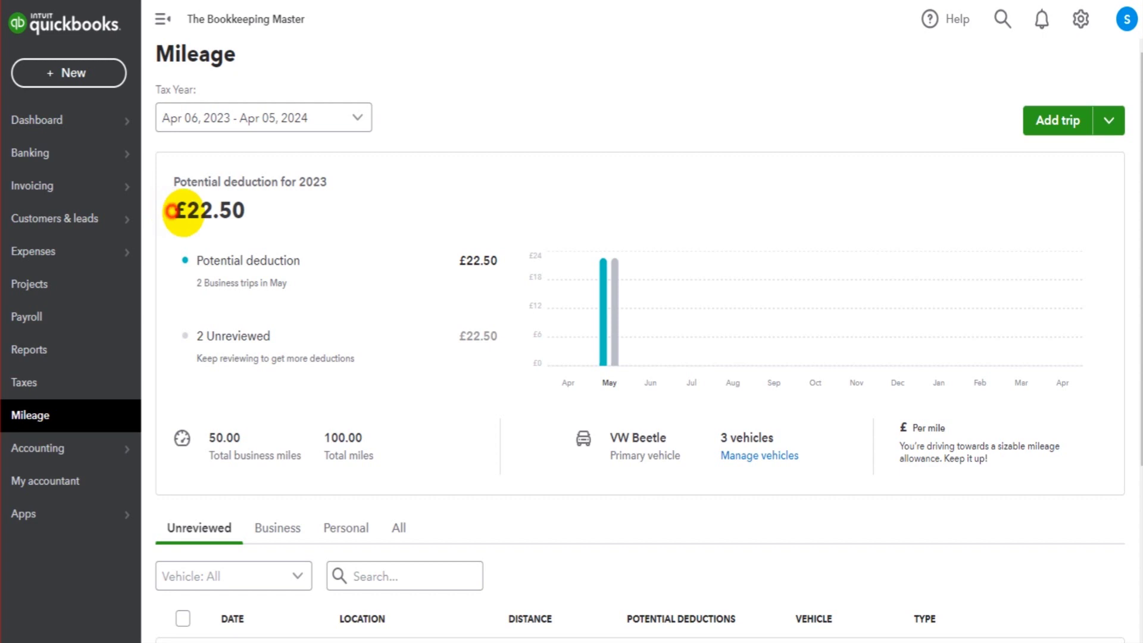
pyautogui.moveTo(172, 211); pyautogui.dragTo(255, 210)
pyautogui.click(314, 209)
pyautogui.doubleClick(173, 211)
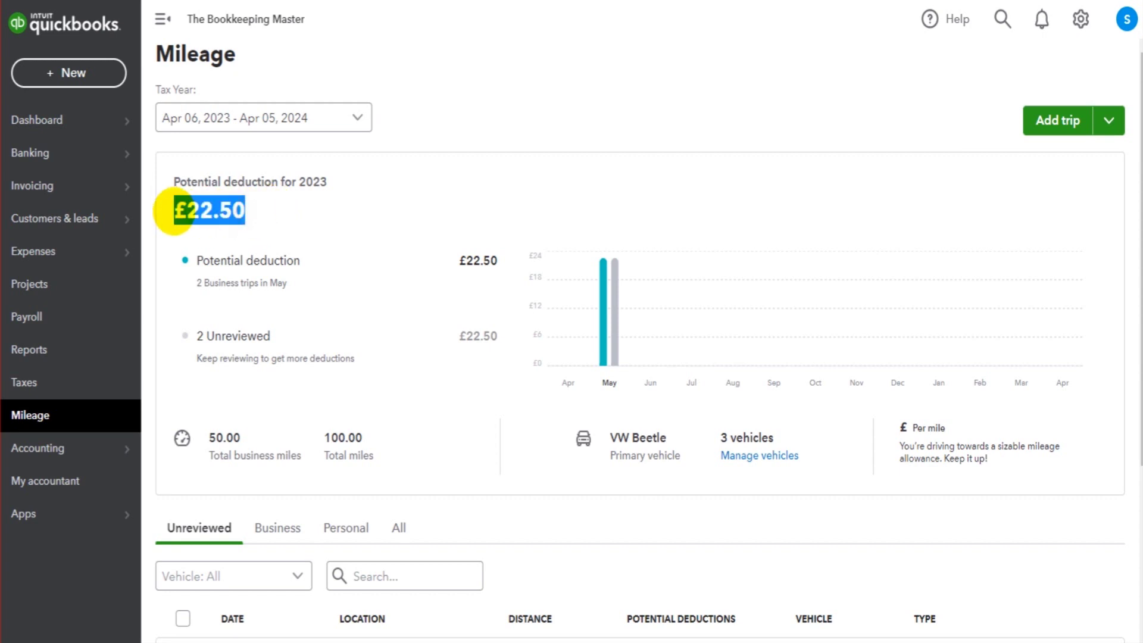
pyautogui.click(173, 211)
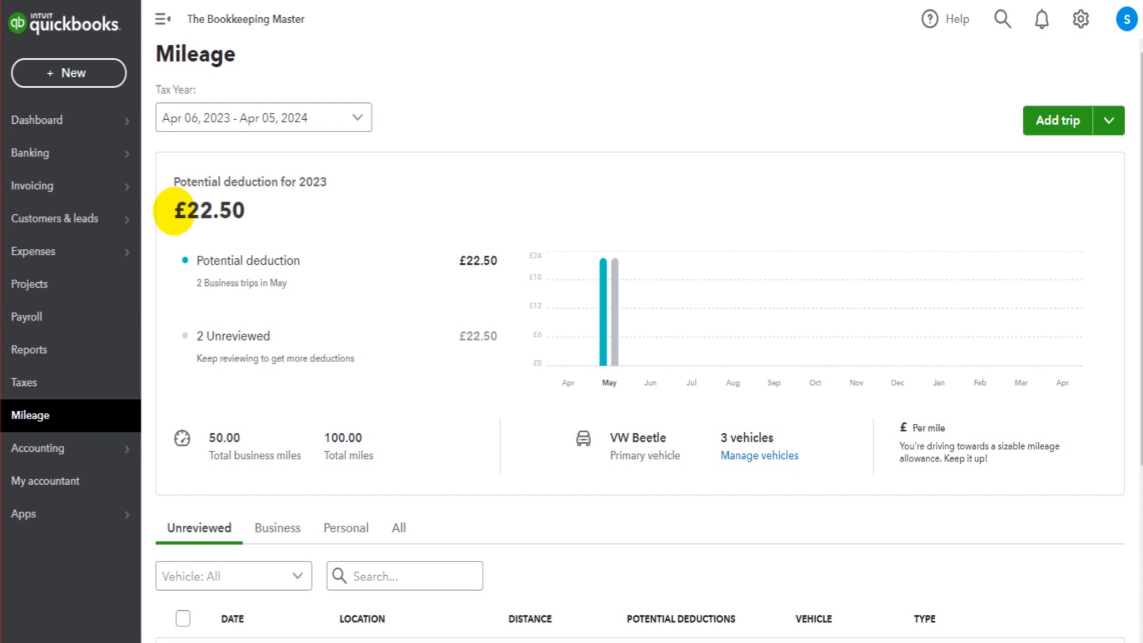
pyautogui.moveTo(173, 211)
pyautogui.mouseDown()
pyautogui.moveTo(255, 210)
pyautogui.moveTo(154, 209)
pyautogui.mouseUp()
pyautogui.click(253, 213)
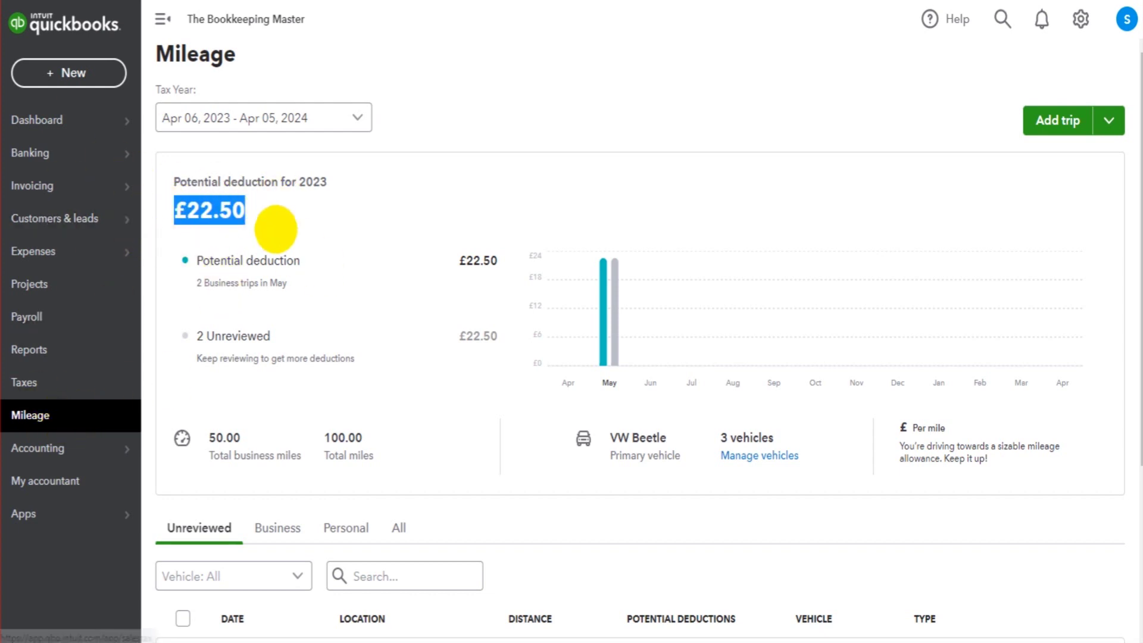
pyautogui.click(276, 229)
pyautogui.click(1111, 119)
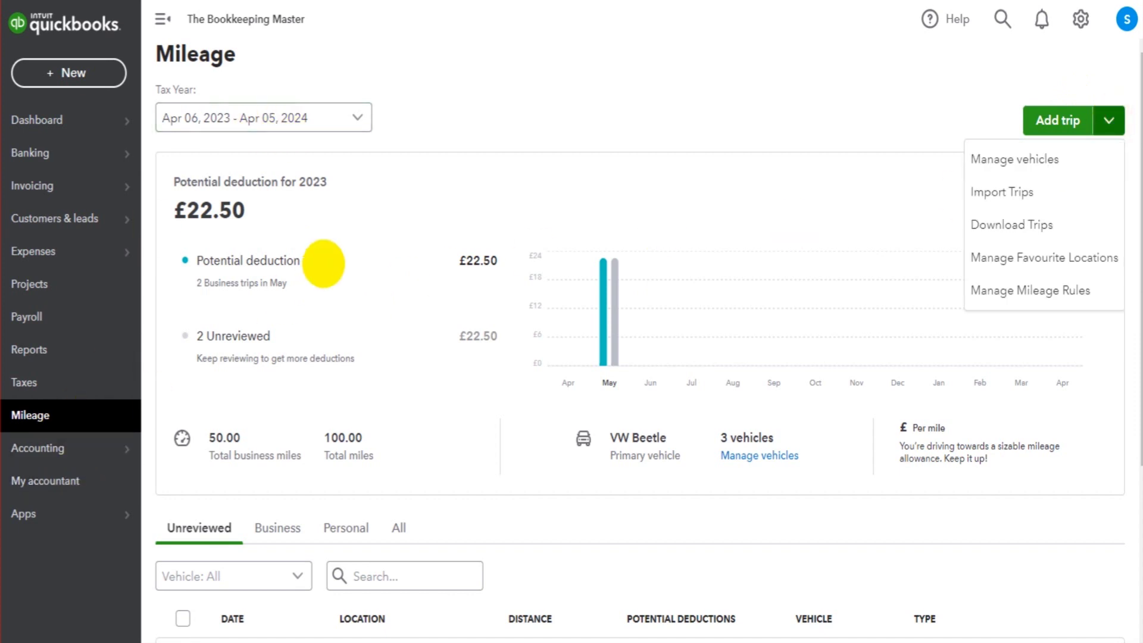
pyautogui.moveTo(280, 208); pyautogui.dragTo(182, 206)
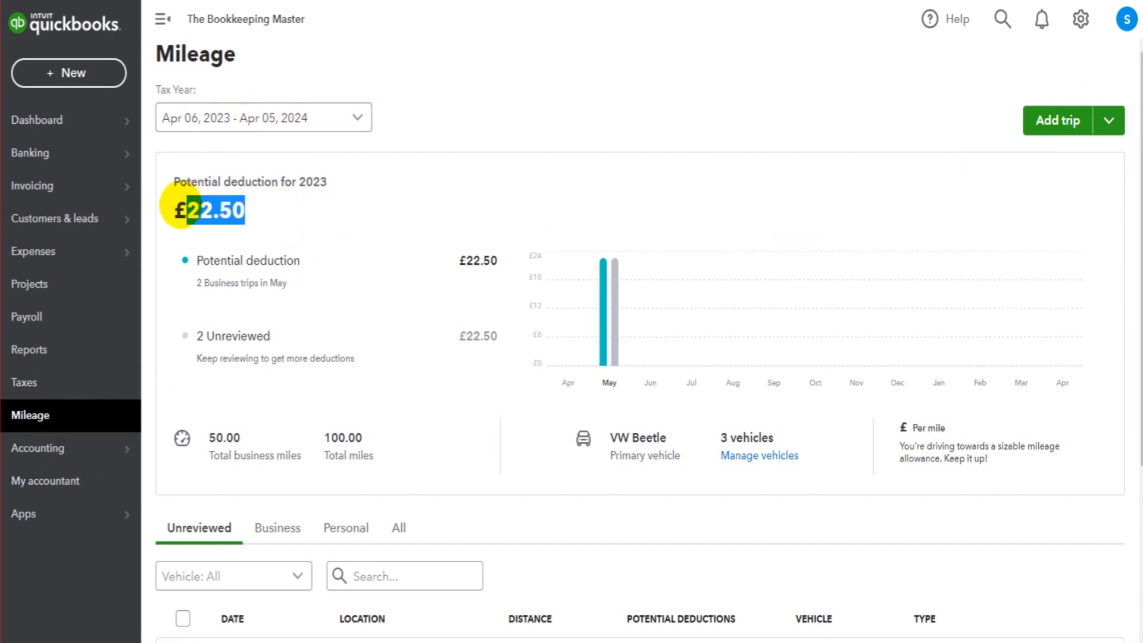
pyautogui.click(230, 209)
pyautogui.scroll(-4, 359, 362)
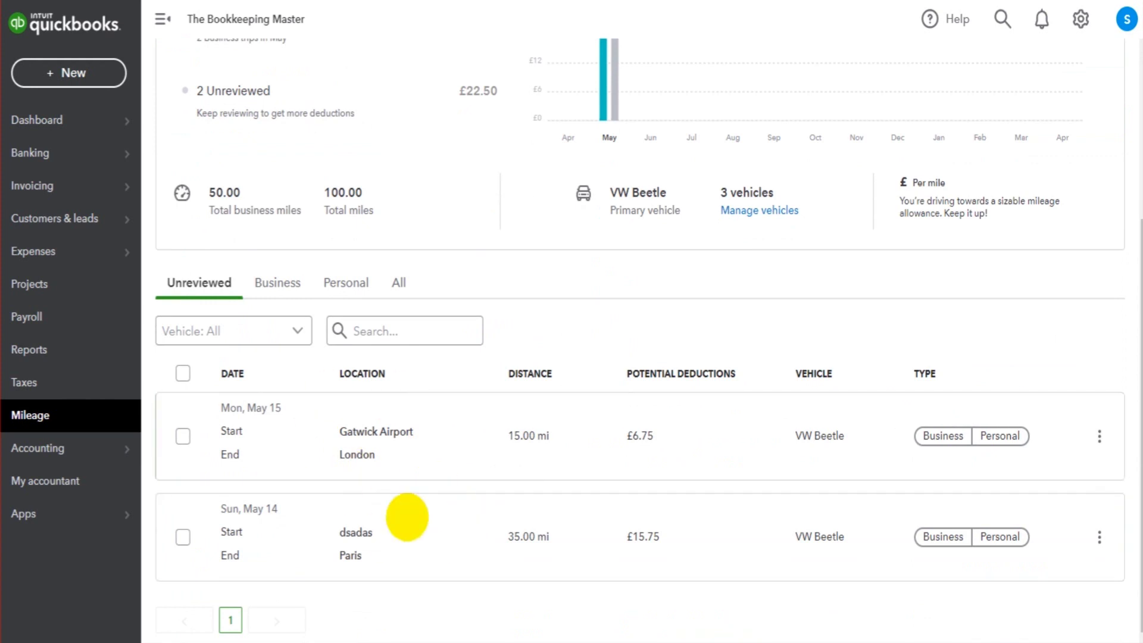
pyautogui.scroll(4, 357, 409)
pyautogui.moveTo(274, 205); pyautogui.dragTo(249, 211)
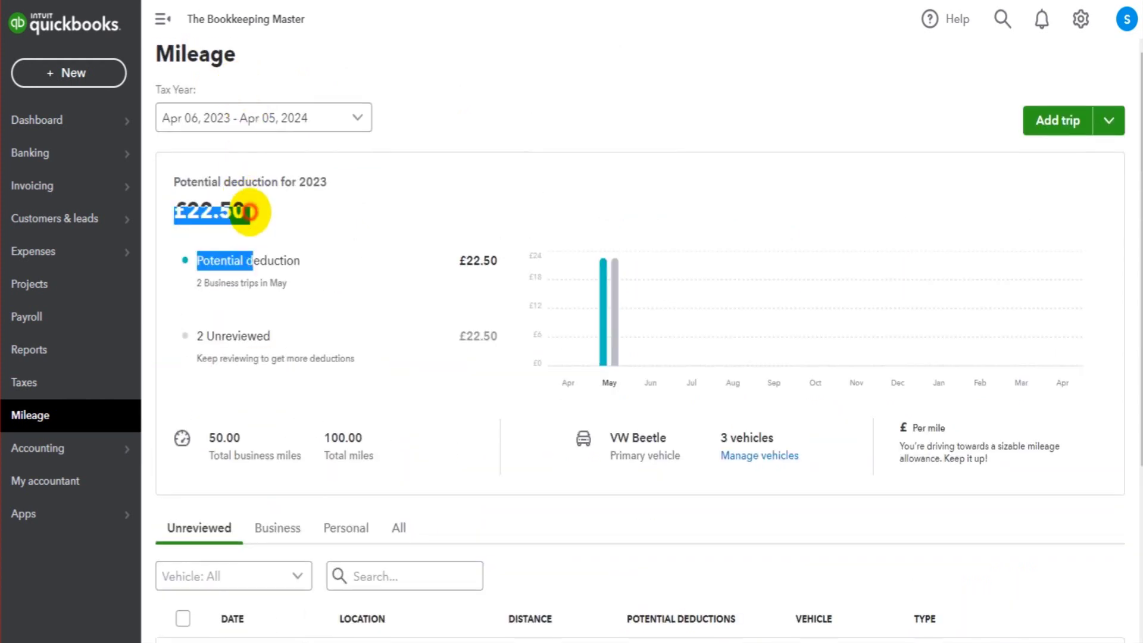
pyautogui.click(249, 212)
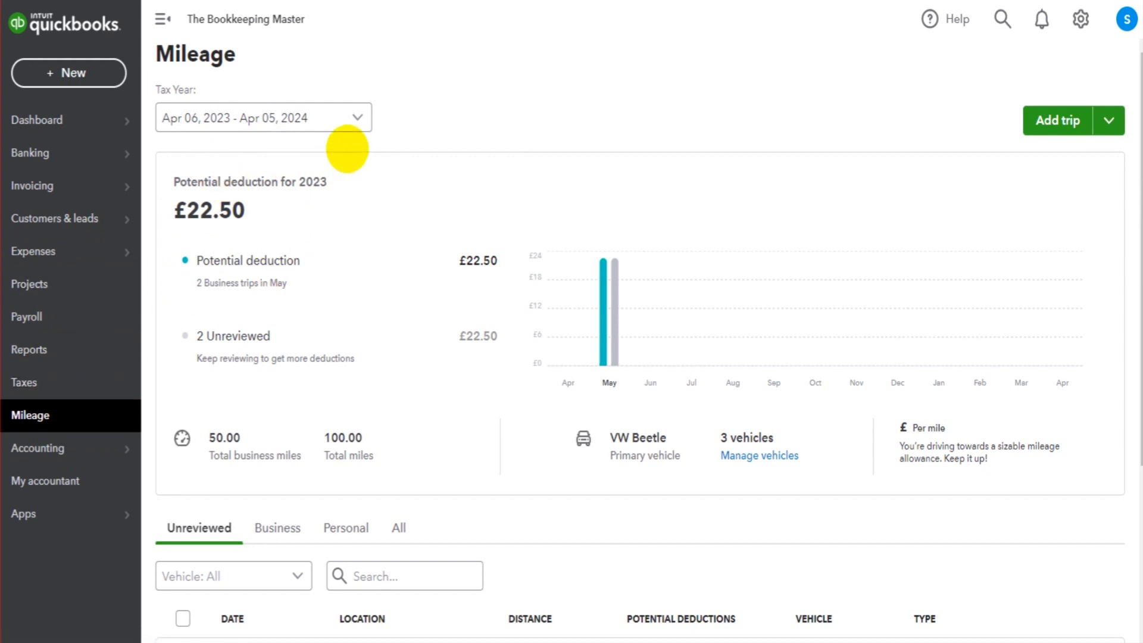
# Set the Mileage page to a custom date range from 01/05/2023 to 31/05/2023.
pyautogui.click(325, 117)
pyautogui.click(235, 352)
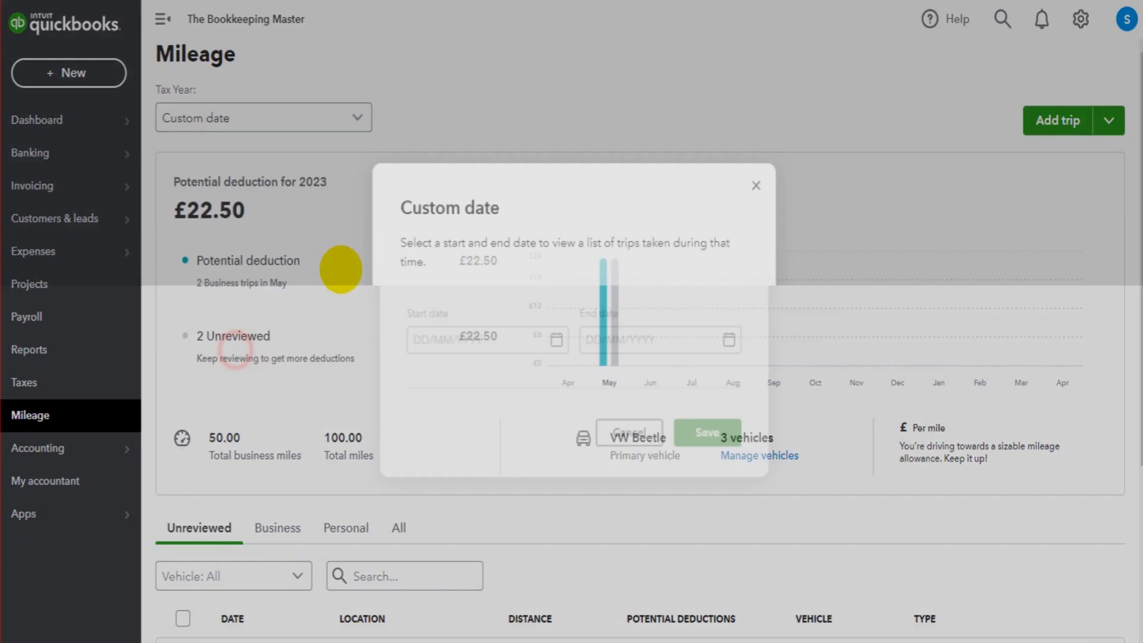
pyautogui.click(553, 340)
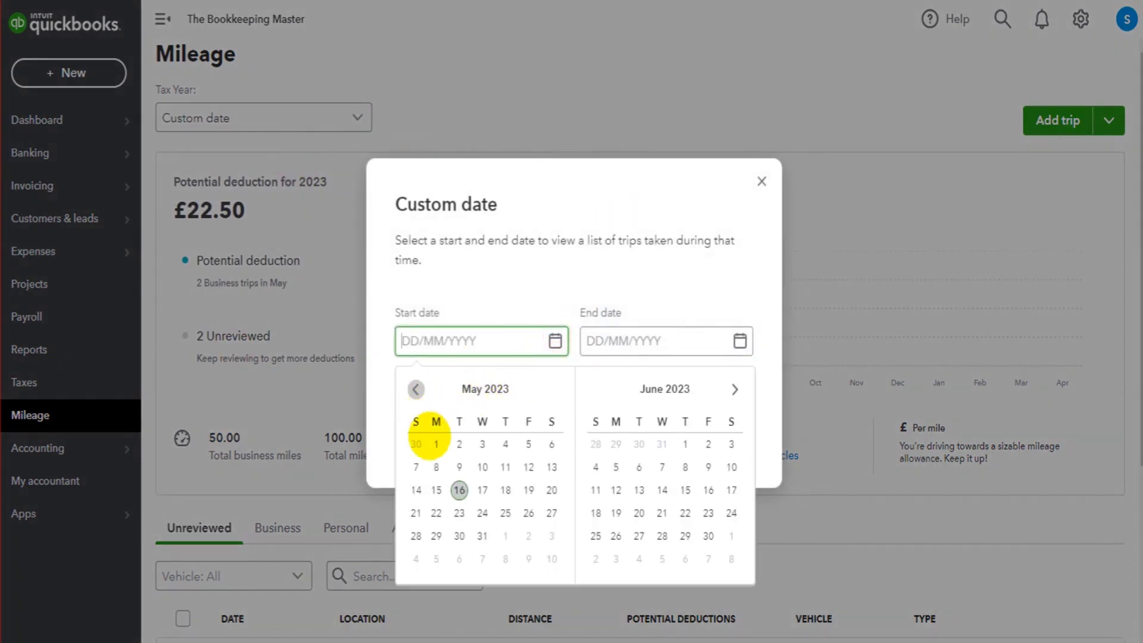
pyautogui.click(436, 444)
pyautogui.click(730, 334)
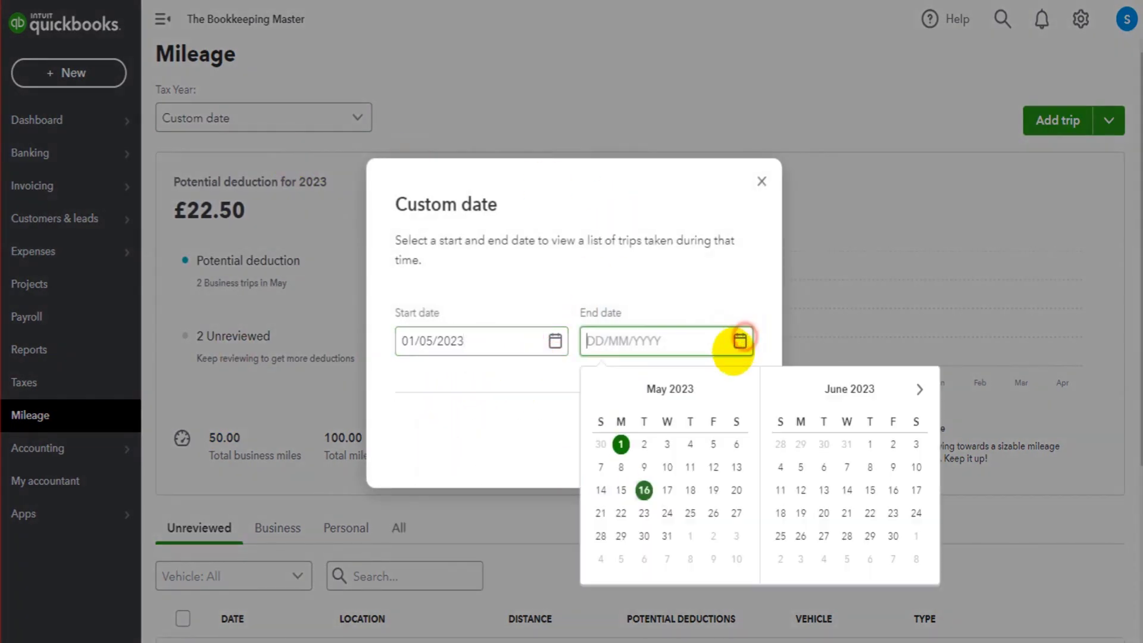
pyautogui.click(666, 539)
pyautogui.click(717, 440)
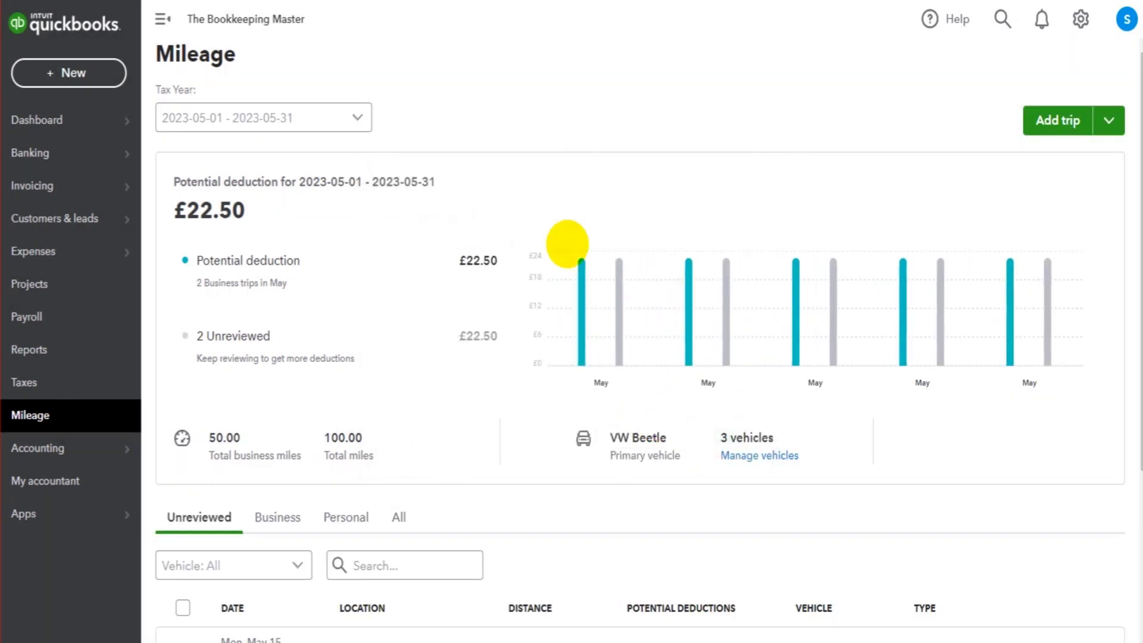
# Highlight the £22.50 potential deduction total for May, then clear the highlight.
pyautogui.click(256, 212)
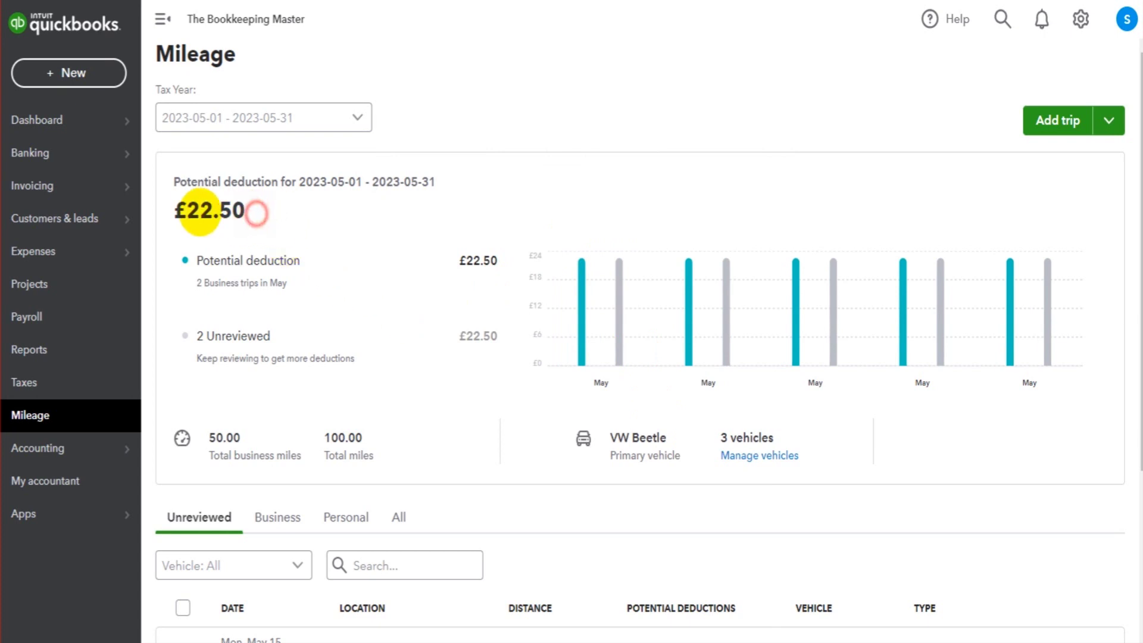
pyautogui.moveTo(200, 212); pyautogui.dragTo(158, 209)
pyautogui.click(262, 210)
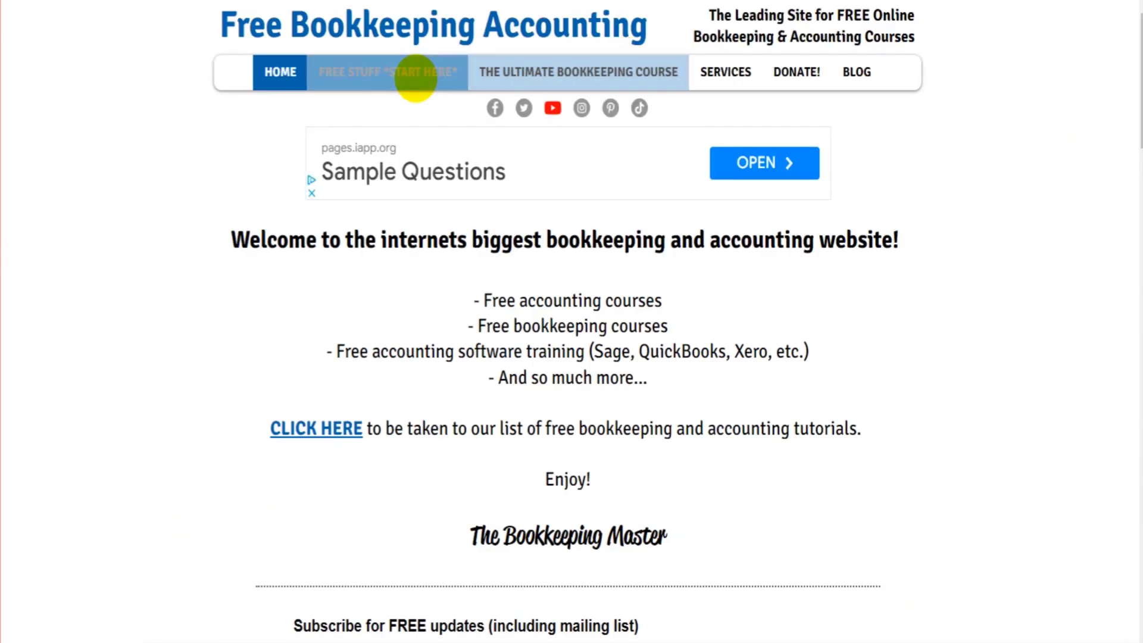
# From the FREE STUFF *START HERE* listings, go to the Learn QuickBooks card's QuickBooks Online course.
pyautogui.click(416, 77)
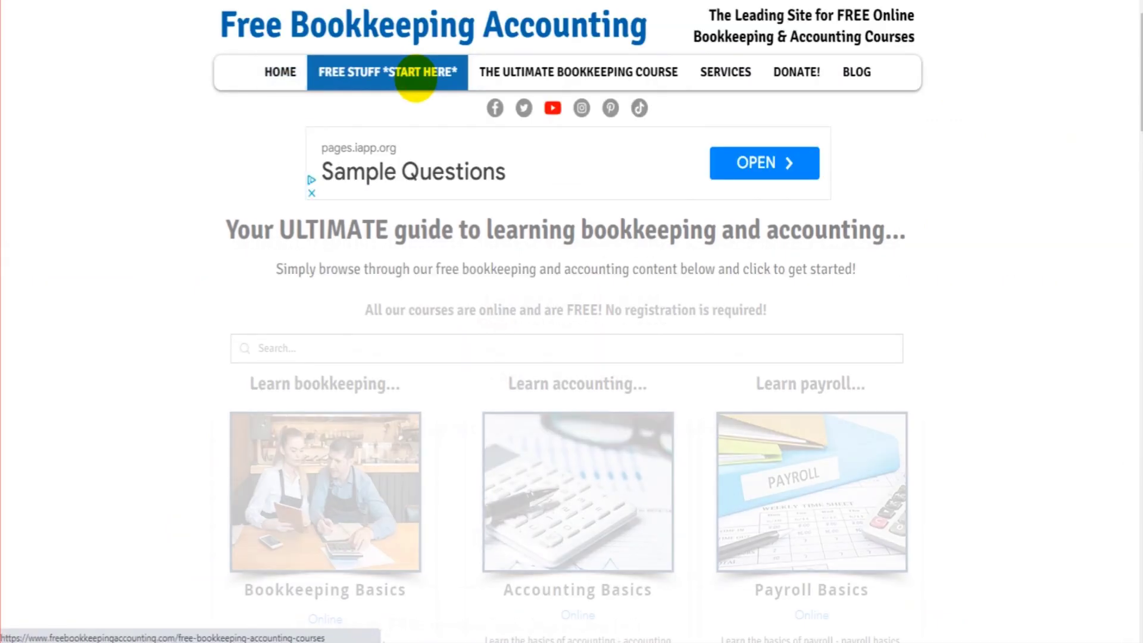
pyautogui.scroll(-4, 417, 113)
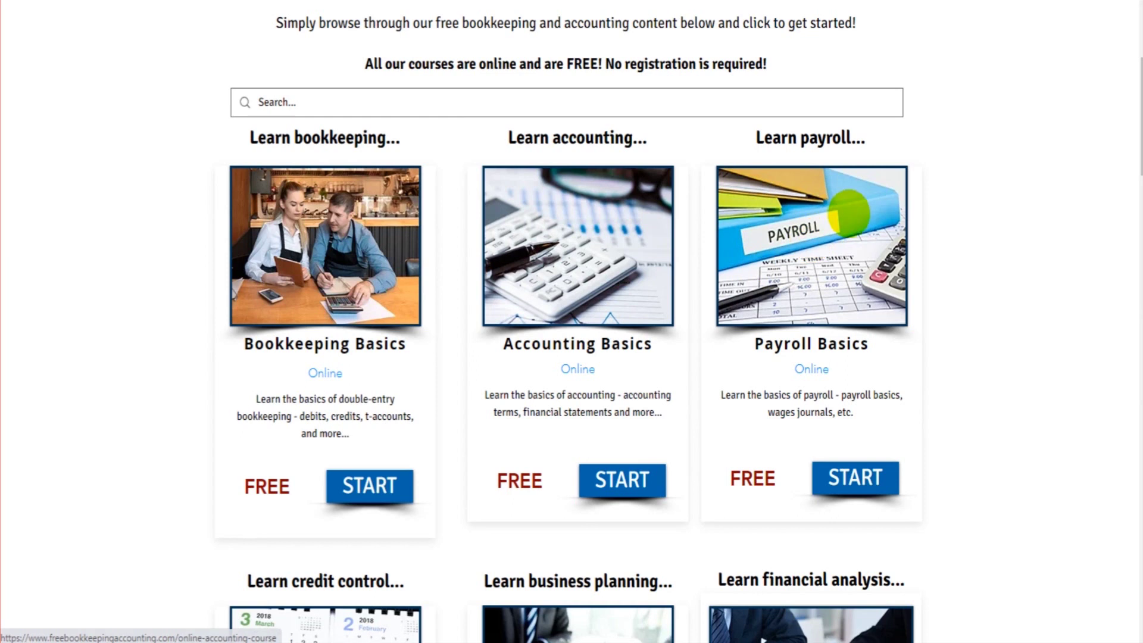
pyautogui.scroll(-3, 855, 204)
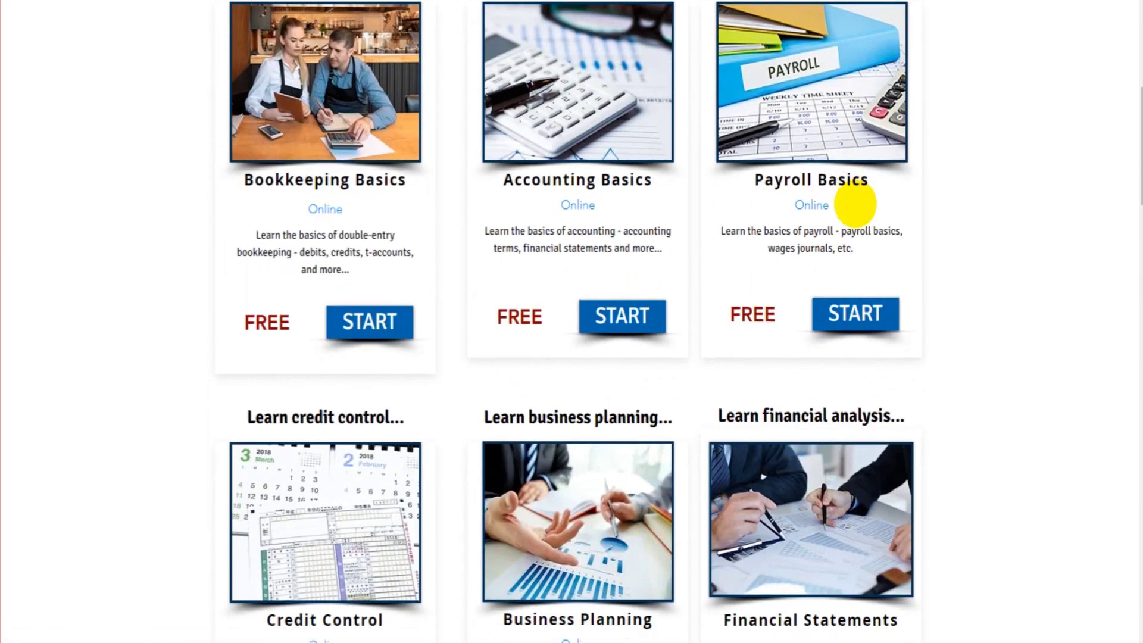
pyautogui.scroll(-6, 858, 202)
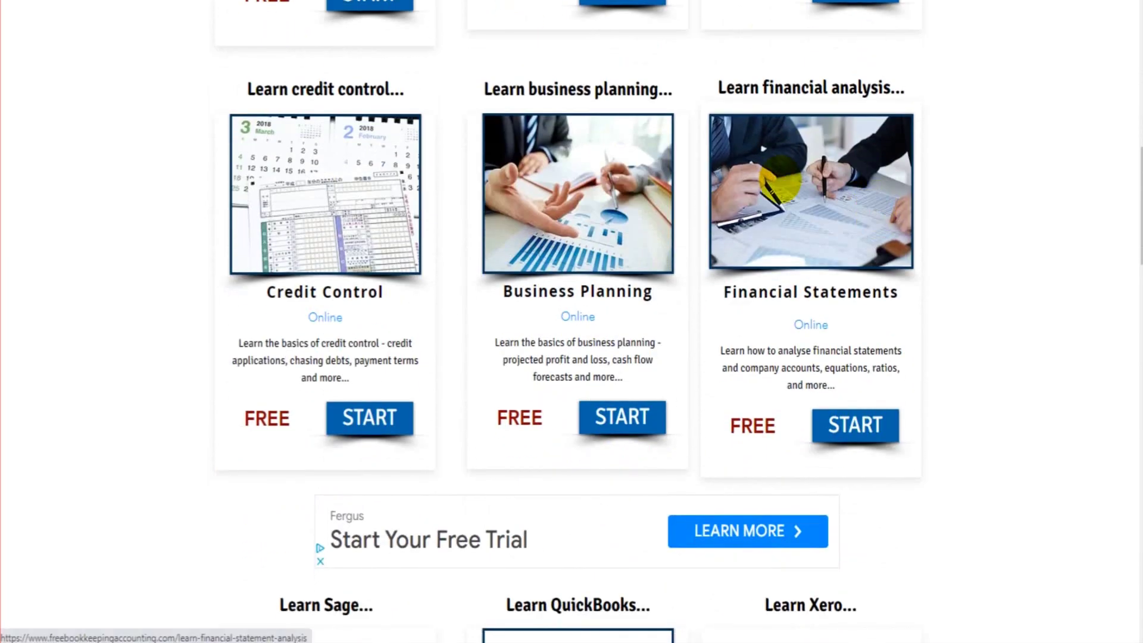
pyautogui.scroll(-8, 578, 215)
pyautogui.scroll(-1, 738, 352)
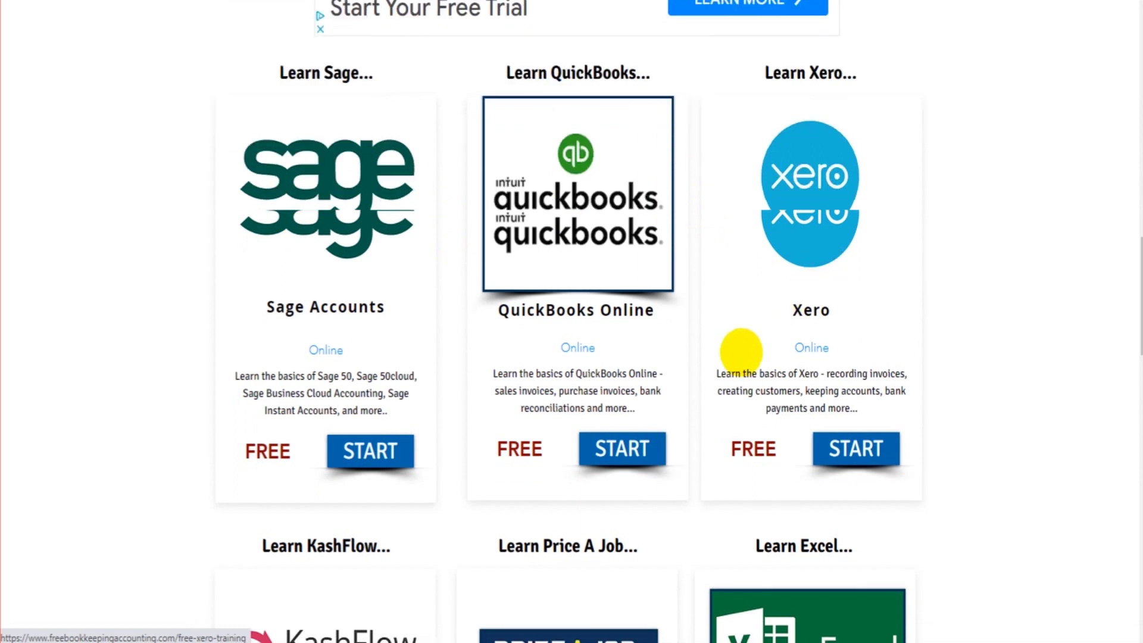
pyautogui.scroll(1, 727, 298)
pyautogui.click(614, 217)
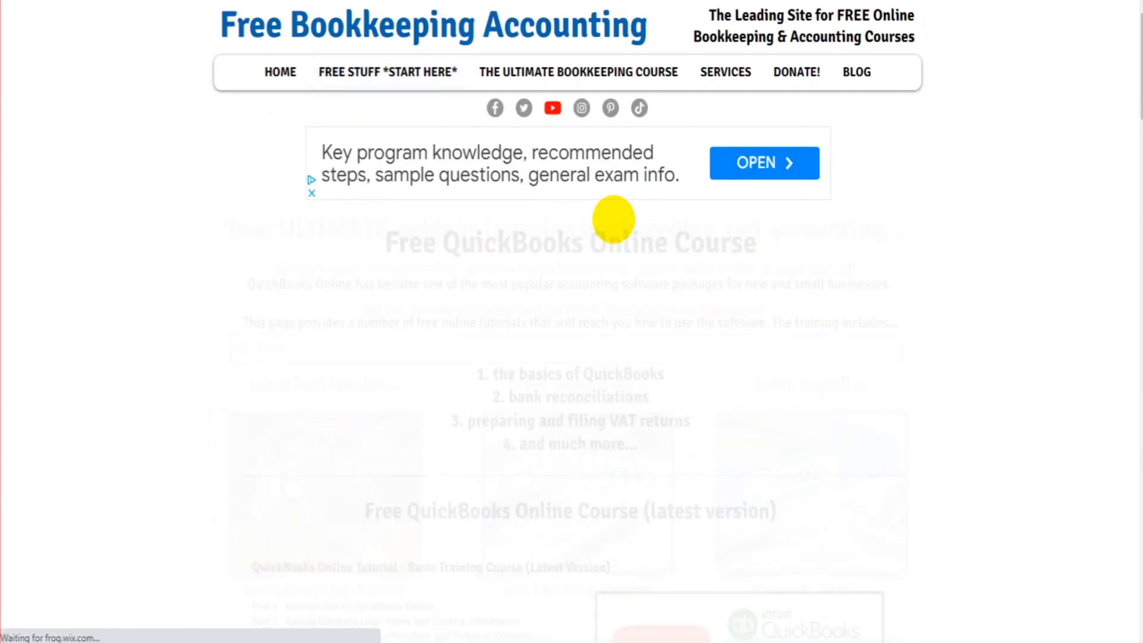
# Scroll down through the Free QuickBooks Online Course tutorial lists and back up toward the top.
pyautogui.scroll(-8, 421, 174)
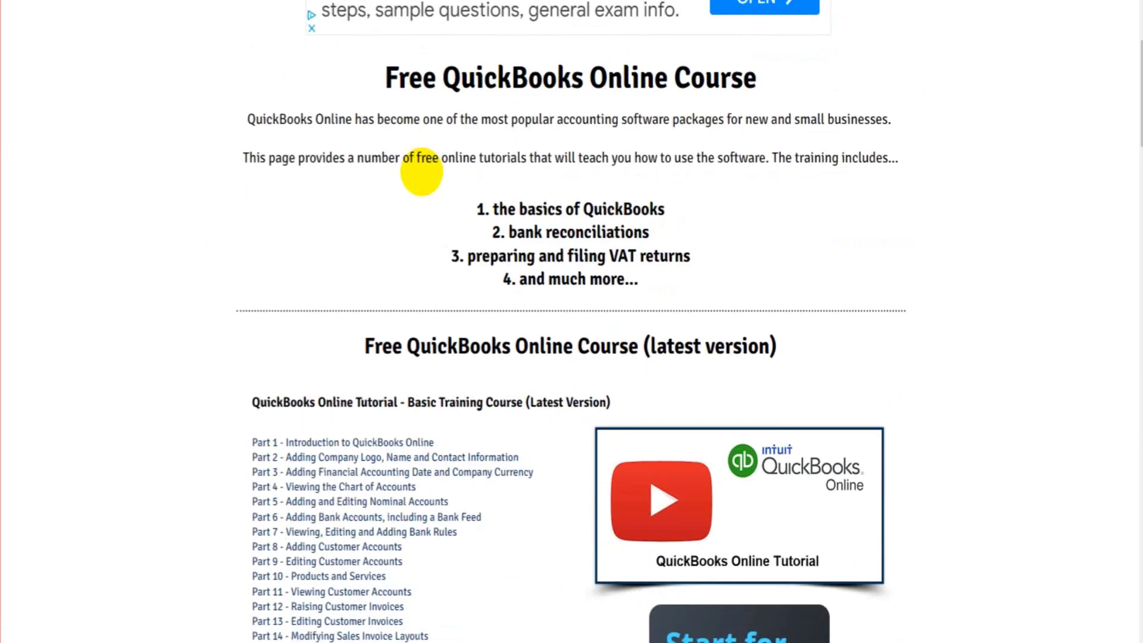
pyautogui.scroll(-15, 447, 173)
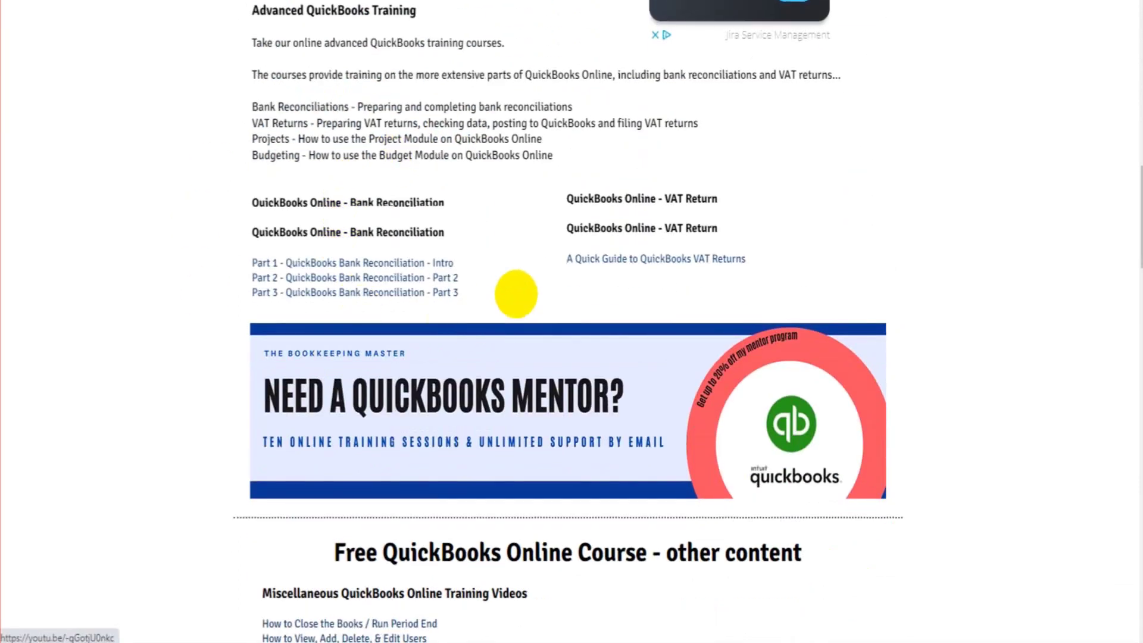
pyautogui.scroll(-8, 434, 289)
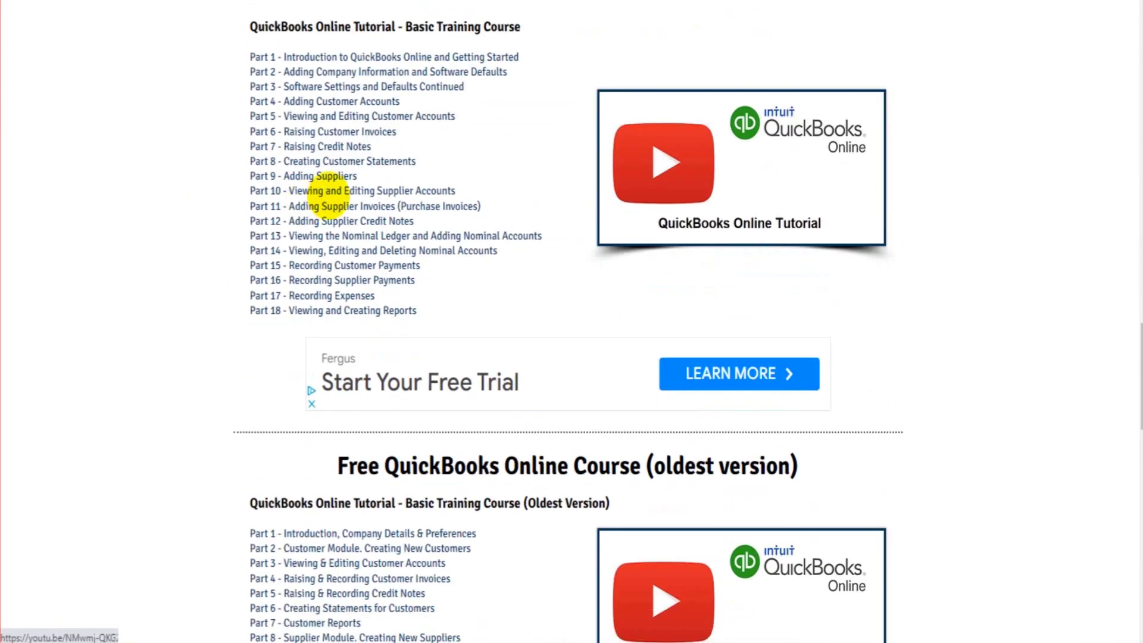
pyautogui.scroll(-10, 430, 265)
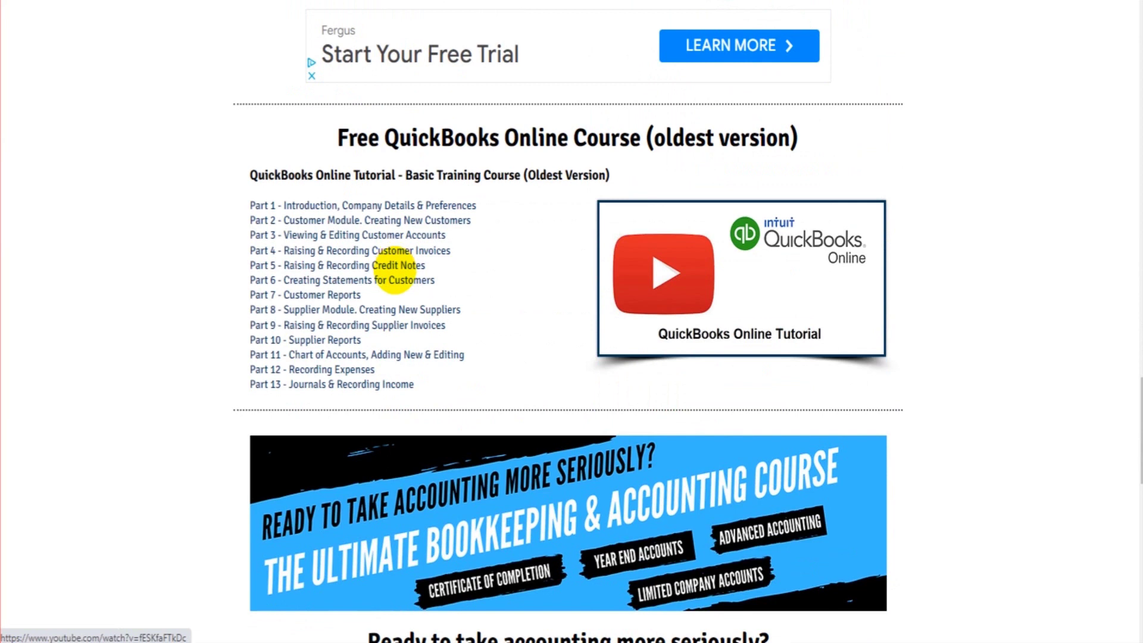
pyautogui.scroll(11, 447, 279)
pyautogui.scroll(20, 448, 286)
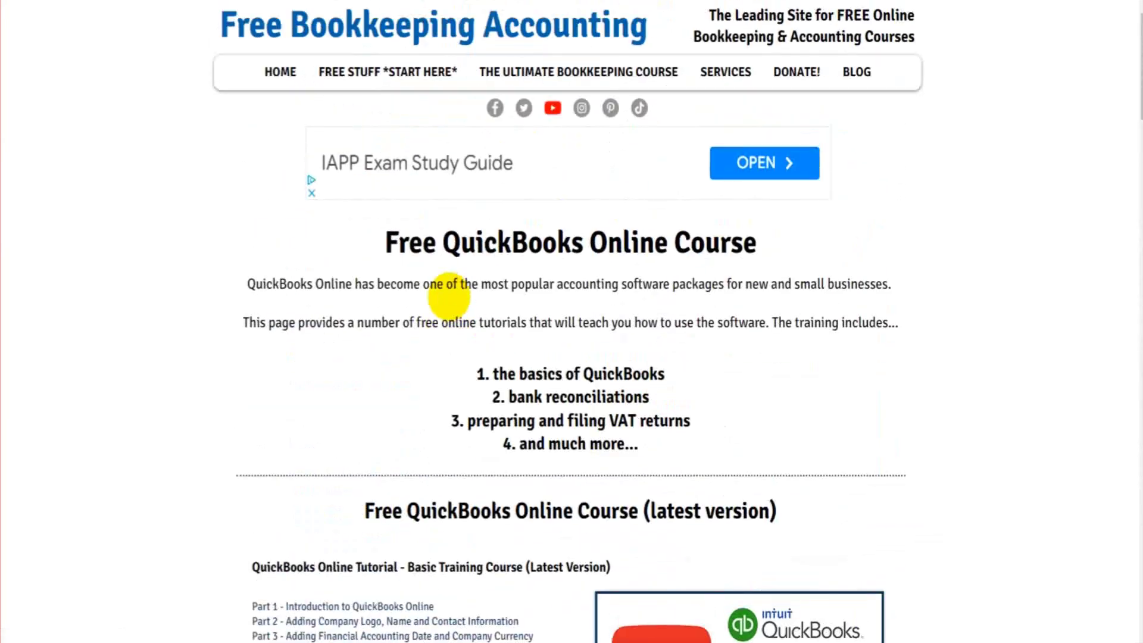